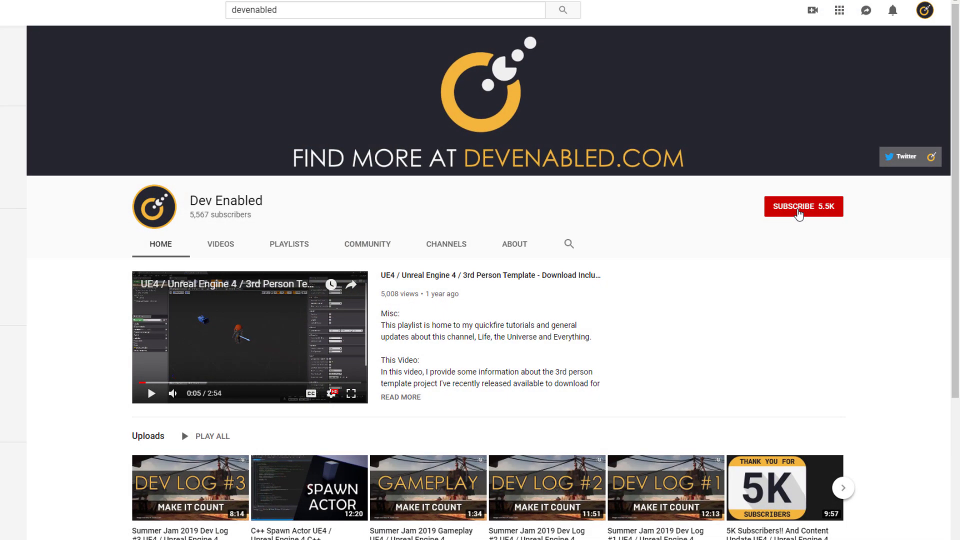
# Step: Subscribe to the Dev Enabled channel and turn on its notifications
pyautogui.click(798, 212)
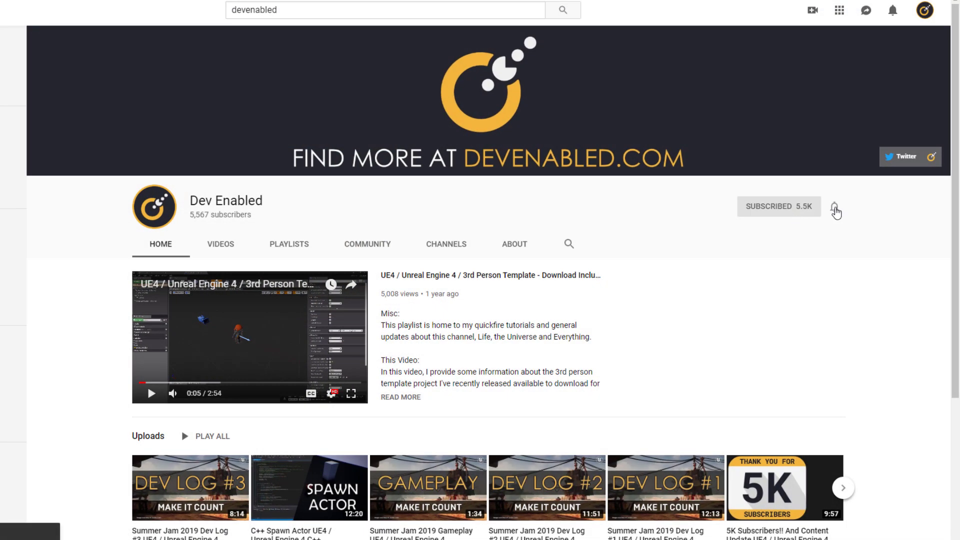
pyautogui.click(835, 208)
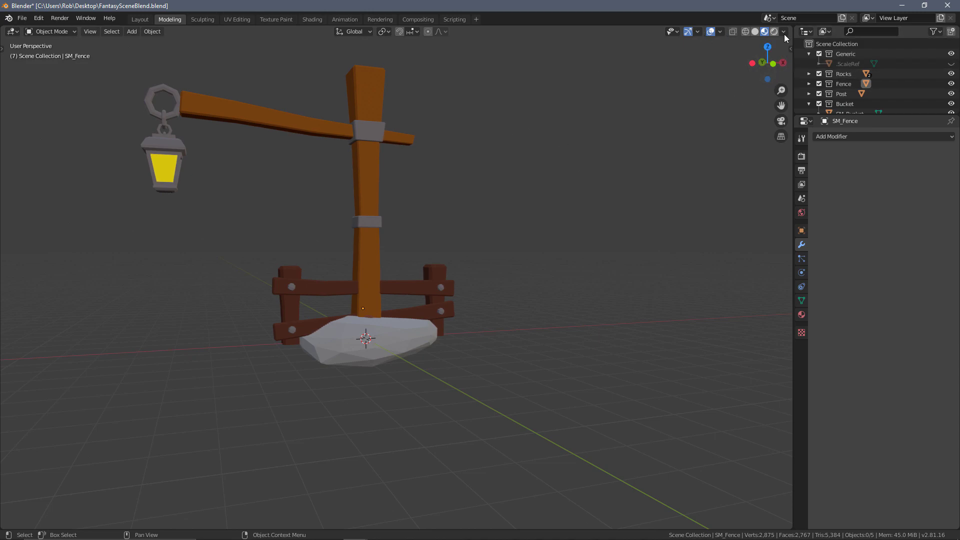
# Step: Switch to Blender, expand the Rocks collection and select SM_Rock1
pyautogui.click(809, 73)
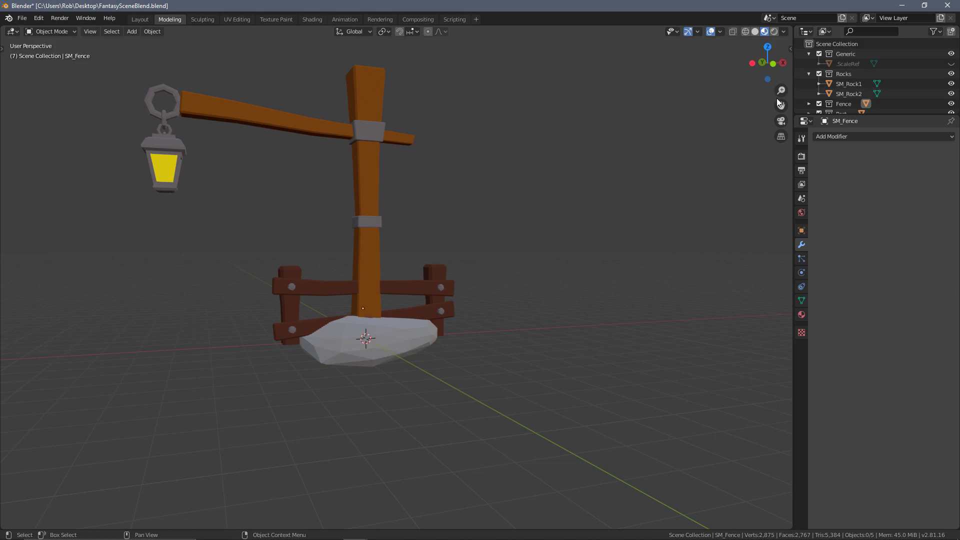
pyautogui.click(845, 84)
pyautogui.moveTo(617, 206); pyautogui.dragTo(505, 236, button='middle')
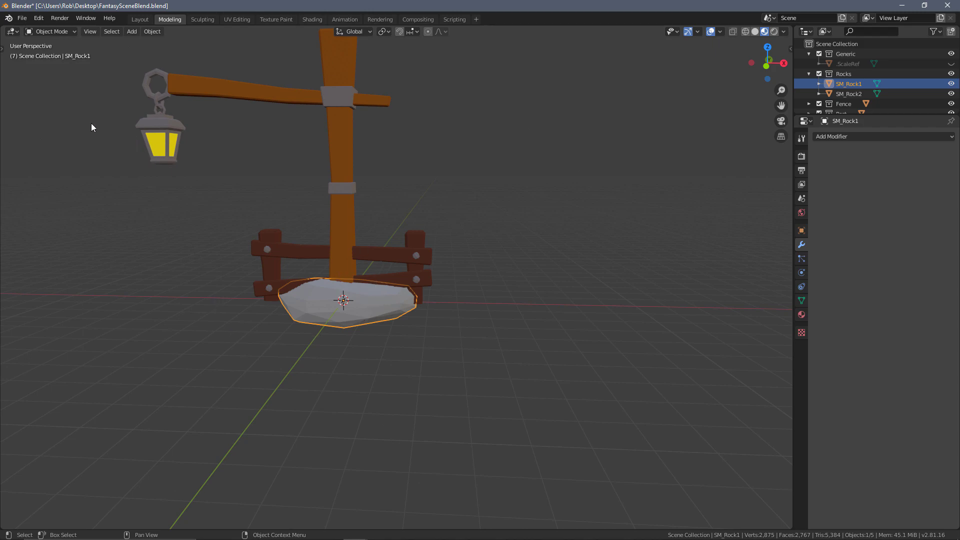
# Step: Start an FBX export of the selected rock and apply the Unity operator preset
pyautogui.click(22, 19)
pyautogui.moveTo(65, 163)
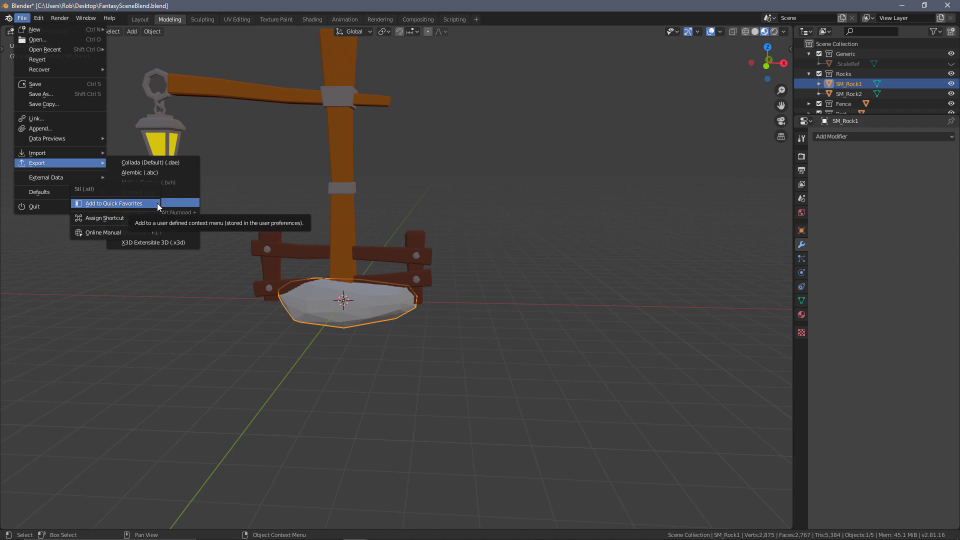
pyautogui.rightClick(157, 203)
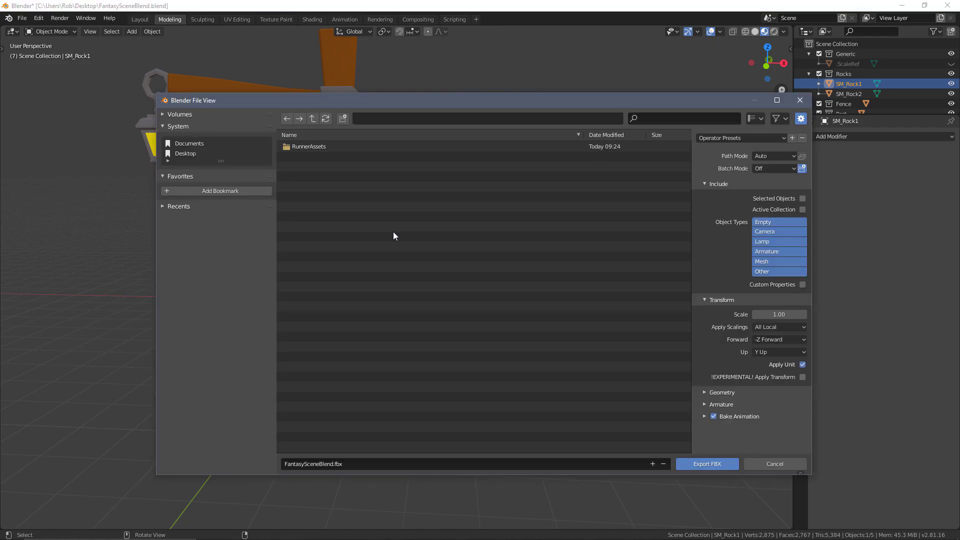
pyautogui.click(740, 137)
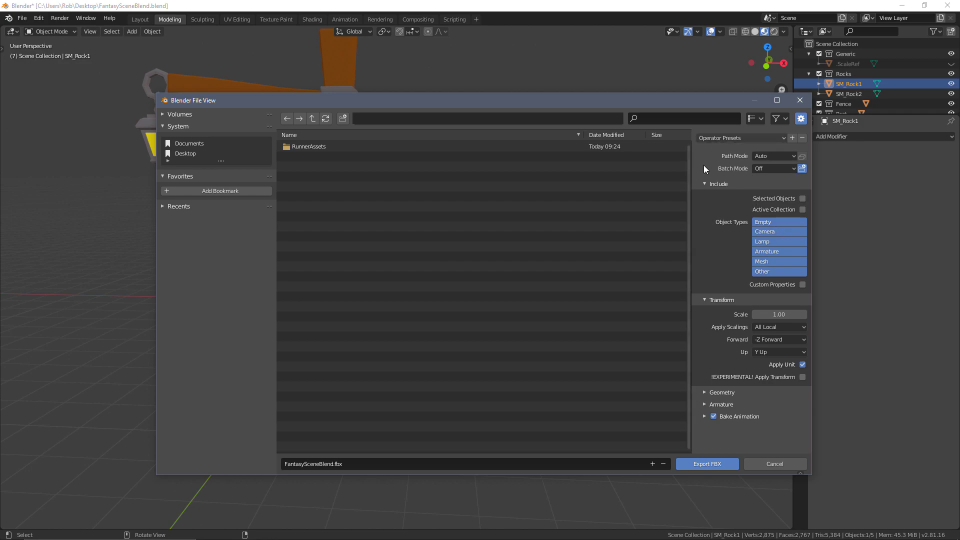
pyautogui.click(728, 140)
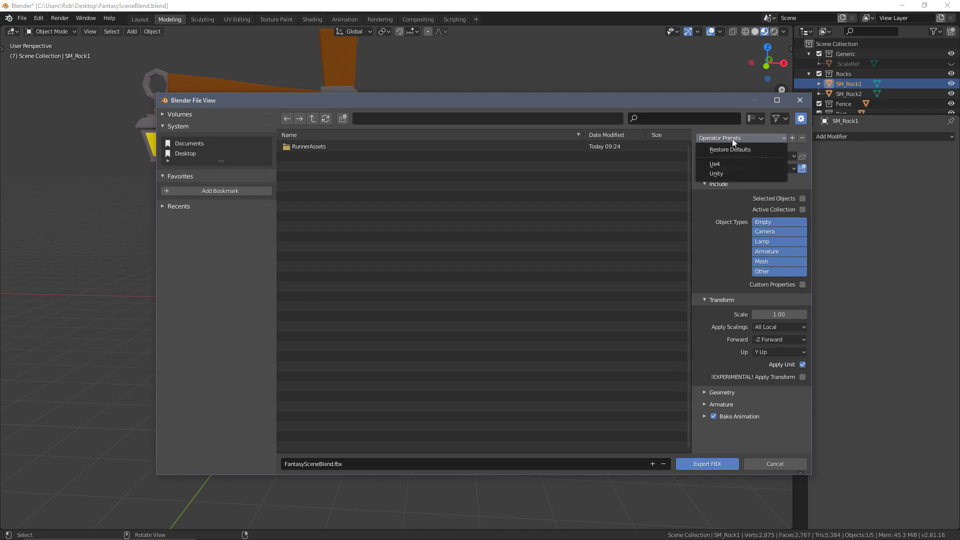
pyautogui.click(716, 175)
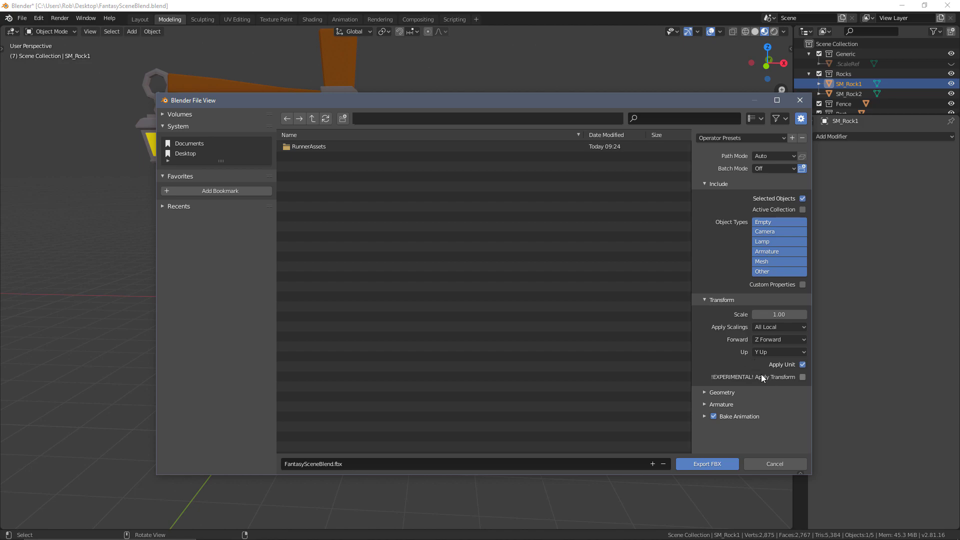
# Step: Check the geometry export options, export the selected rock as an FBX named SM_Rock1, and select SM_Rock2
pyautogui.click(705, 391)
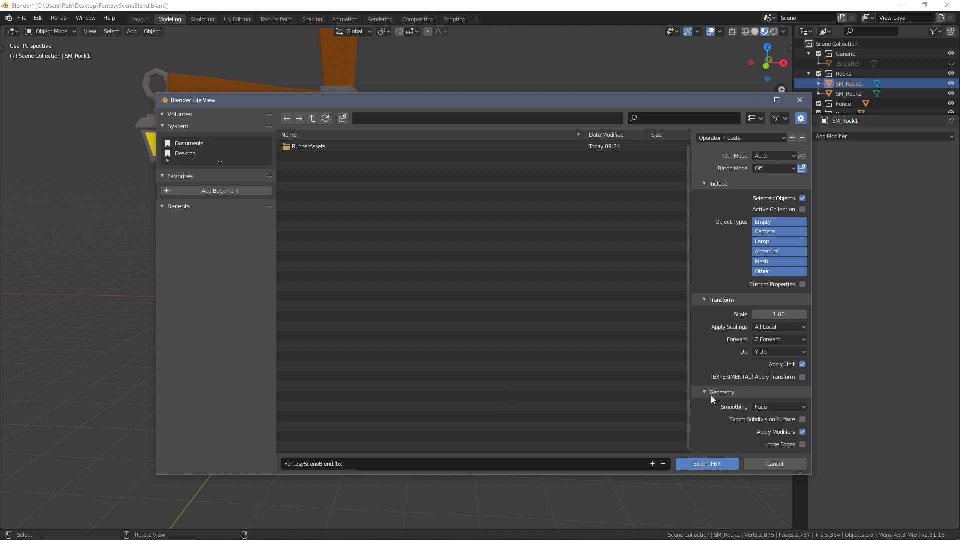
pyautogui.scroll(-3, 713, 401)
pyautogui.click(703, 357)
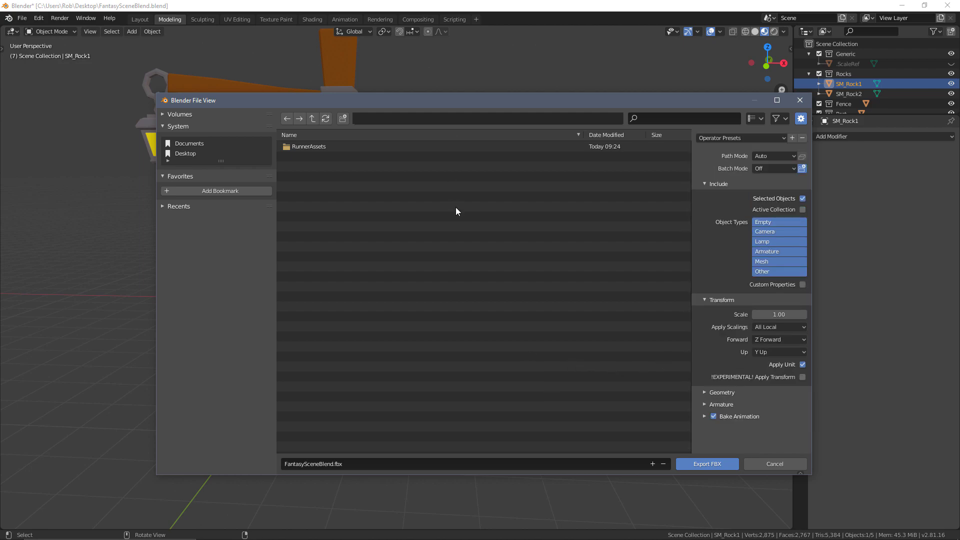
pyautogui.click(363, 464)
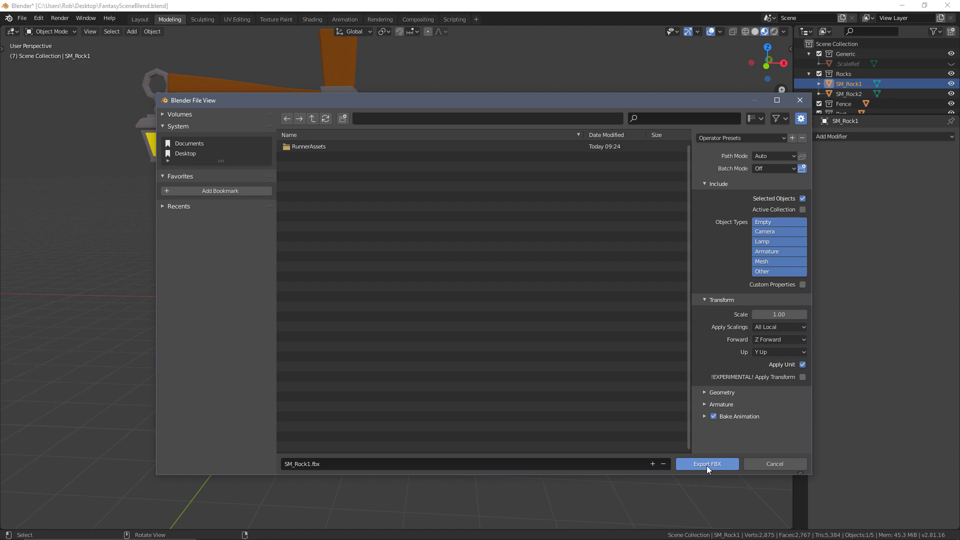
pyautogui.click(707, 464)
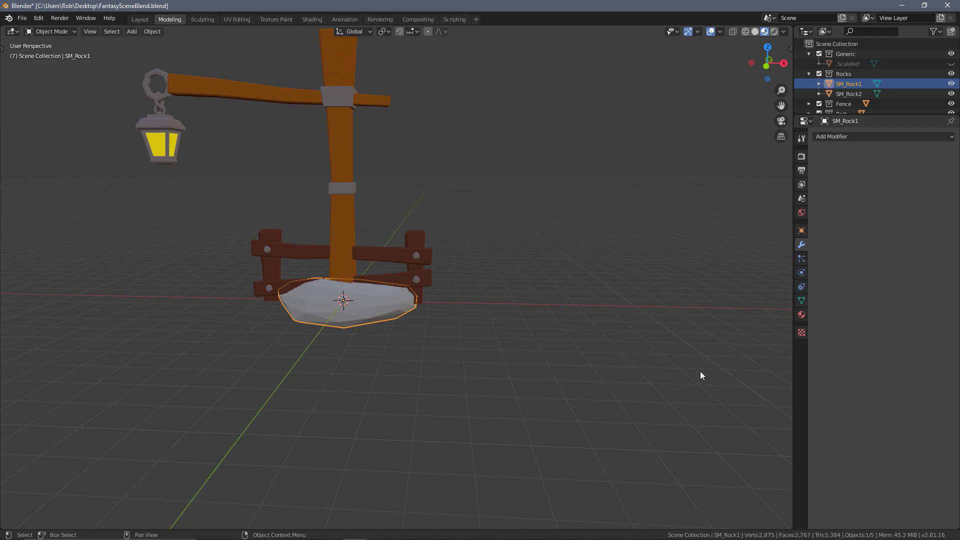
pyautogui.click(847, 93)
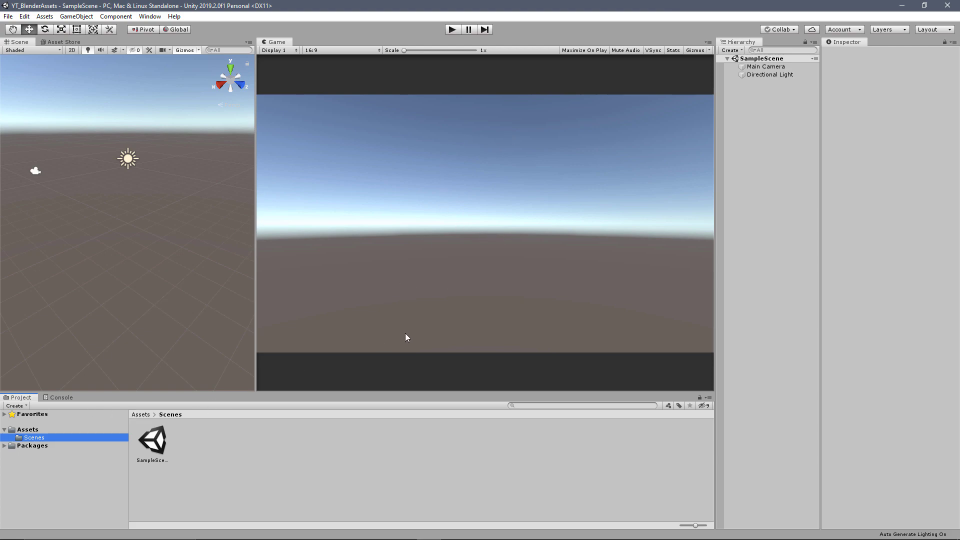
# Step: Switch to Unity and create a folder named Meshes in the project's Assets folder
pyautogui.click(60, 428)
pyautogui.rightClick(194, 448)
pyautogui.moveTo(235, 215)
pyautogui.click(408, 154)
pyautogui.write('Meshes')
pyautogui.press('Return')
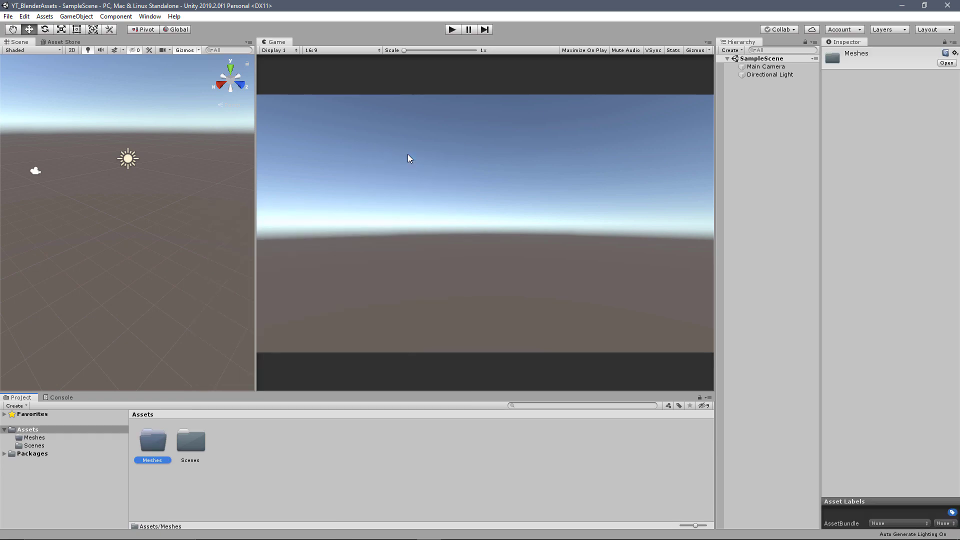
# Step: Create a folder named Materials in the Assets folder
pyautogui.rightClick(289, 435)
pyautogui.moveTo(365, 200)
pyautogui.click(493, 153)
pyautogui.write('Materials')
pyautogui.press('Return')
# Step: Create a folder named Textures in the Assets folder
pyautogui.rightClick(352, 462)
pyautogui.moveTo(450, 225)
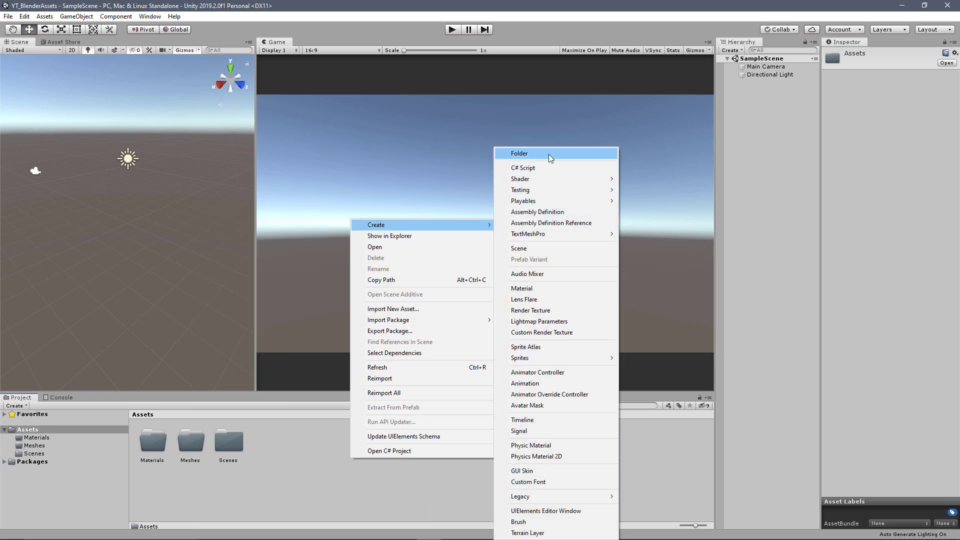
pyautogui.click(548, 154)
pyautogui.write('Textures')
pyautogui.press('Return')
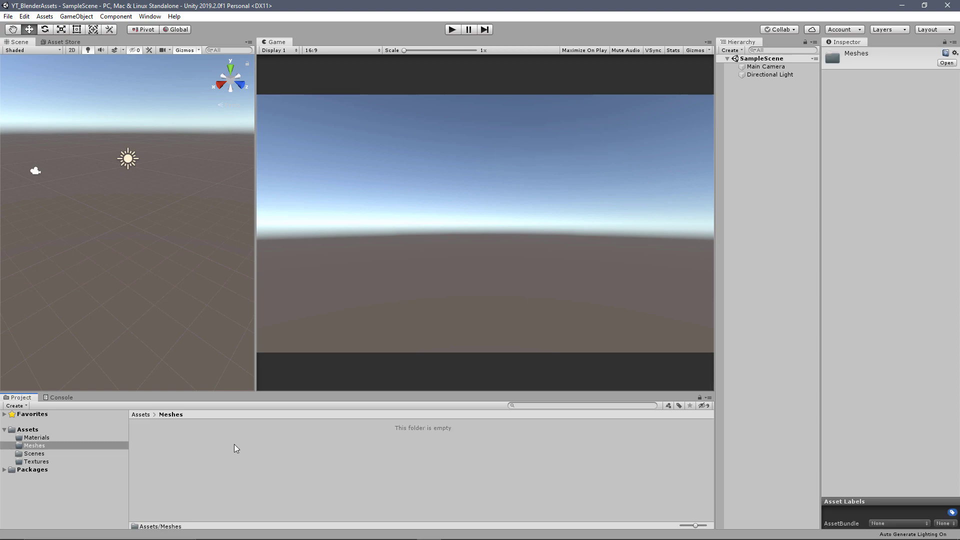
# Step: Import the five SM_ meshes, T_Grid and T_GridMetRough from the Desktop into the Meshes folder, and move both textures into the Textures folder
pyautogui.rightClick(190, 450)
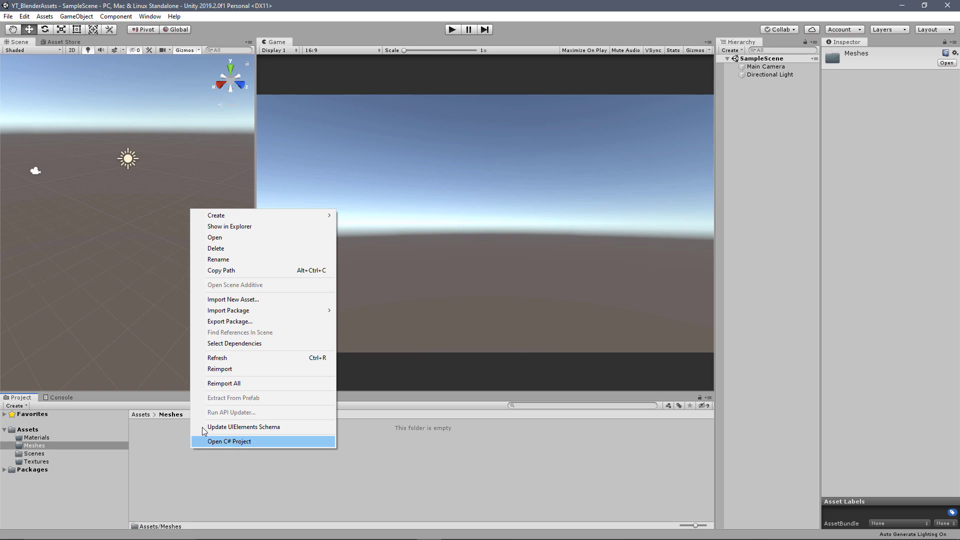
pyautogui.click(250, 301)
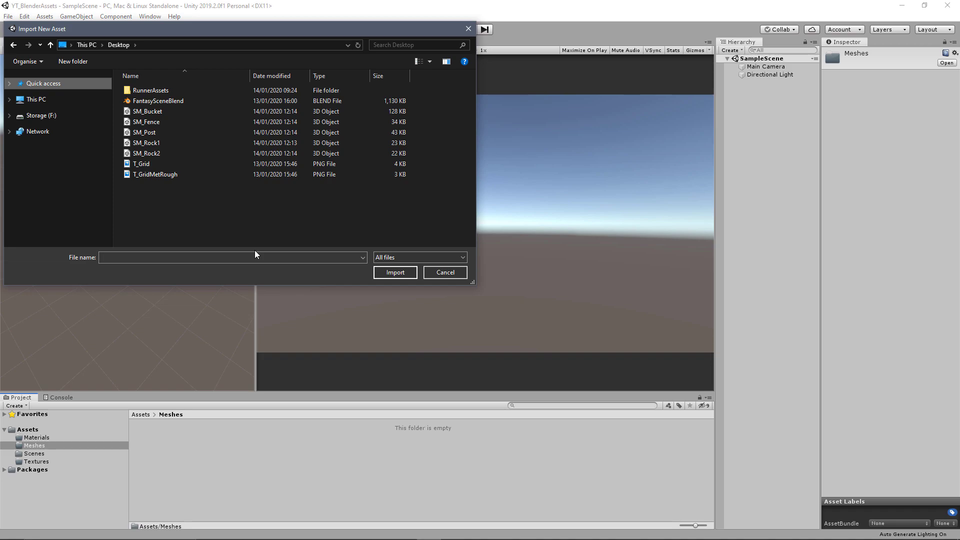
pyautogui.moveTo(232, 159); pyautogui.dragTo(154, 175)
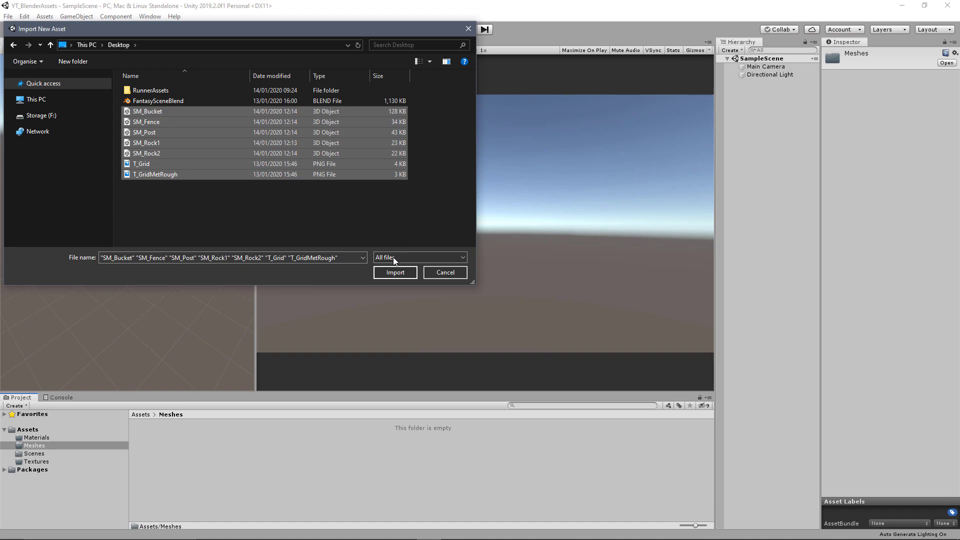
pyautogui.click(396, 273)
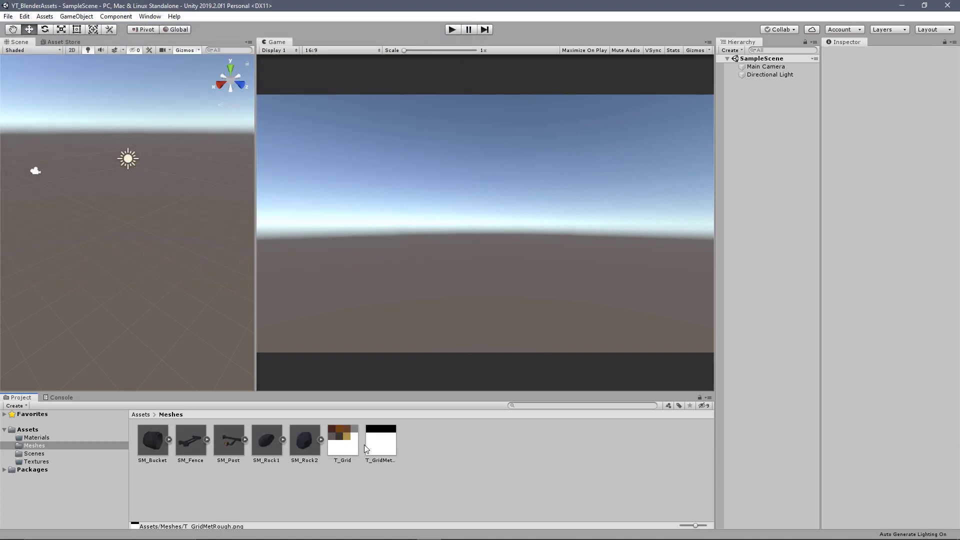
pyautogui.moveTo(394, 456); pyautogui.dragTo(51, 465)
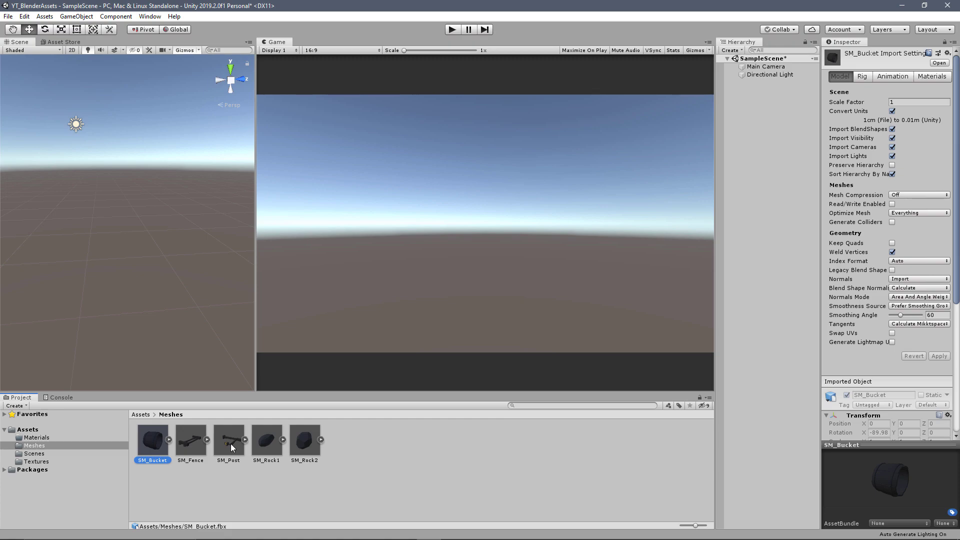
# Step: Expand SM_Post, place it in the scene to inspect it, and undo the placement
pyautogui.click(244, 440)
pyautogui.moveTo(343, 441); pyautogui.dragTo(232, 297)
pyautogui.keyDown('alt'); pyautogui.moveTo(156, 289); pyautogui.dragTo(250, 244); pyautogui.keyUp('alt')
pyautogui.scroll(-5, 118, 263)
pyautogui.scroll(10, 185, 251)
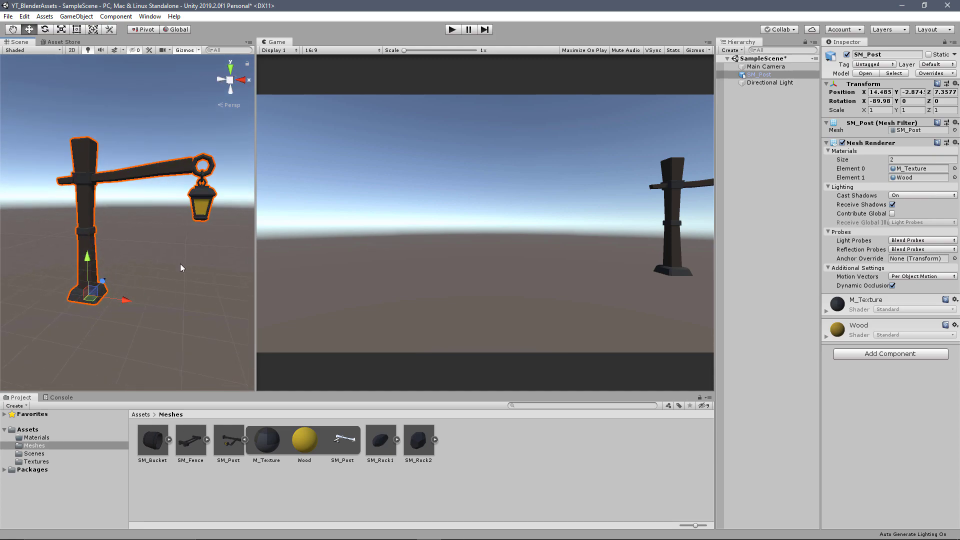
pyautogui.hotkey('ctrl', 'z')
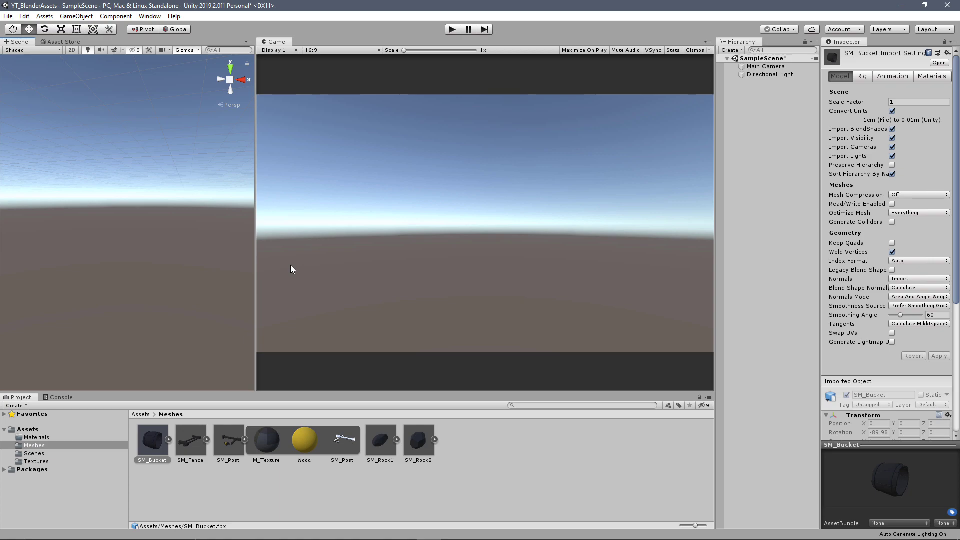
pyautogui.click(244, 440)
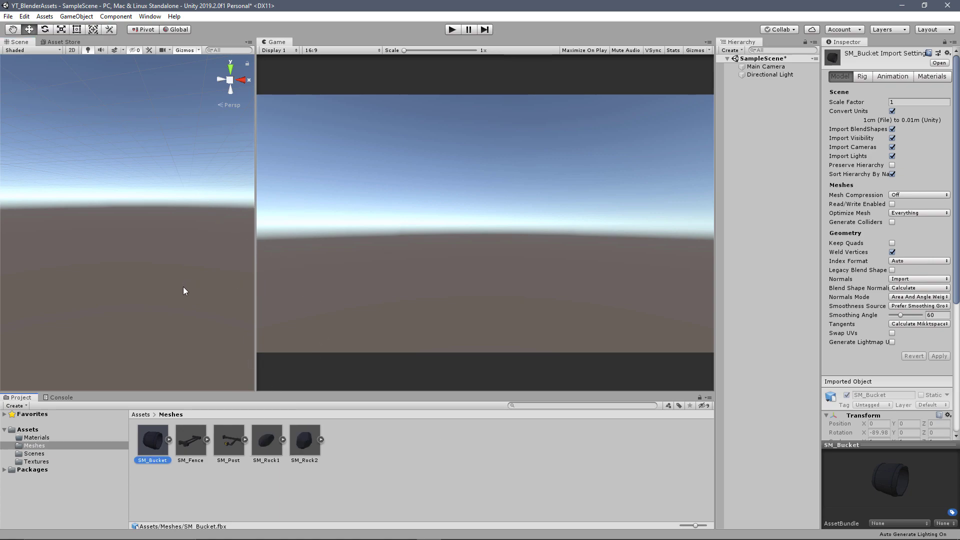
# Step: Add a cube to the scene and reset its position to 0, 0, 0
pyautogui.click(76, 16)
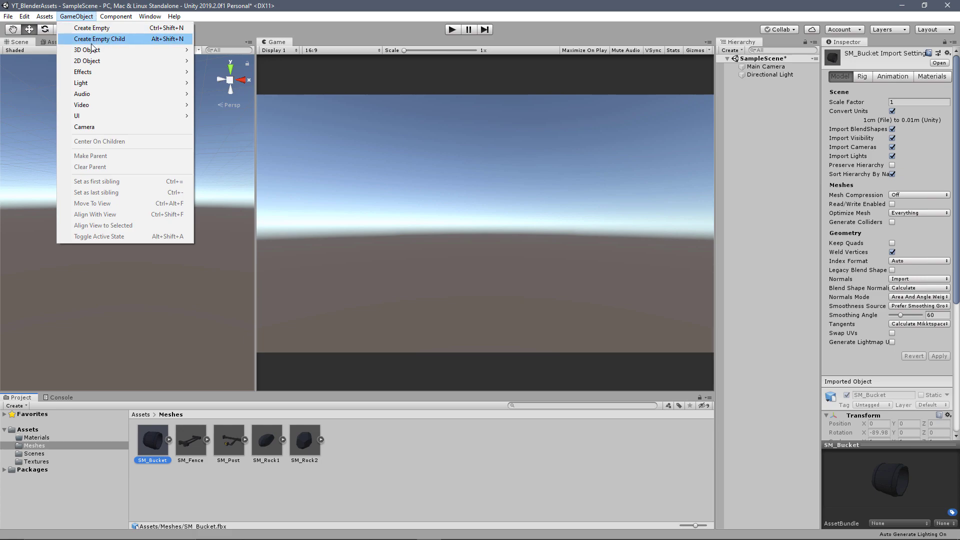
pyautogui.moveTo(93, 49)
pyautogui.click(225, 50)
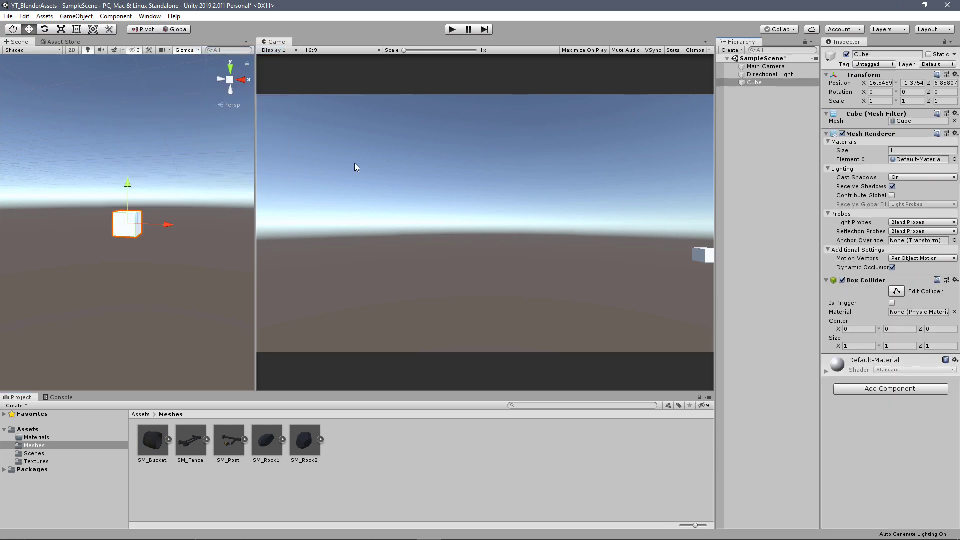
pyautogui.click(887, 86)
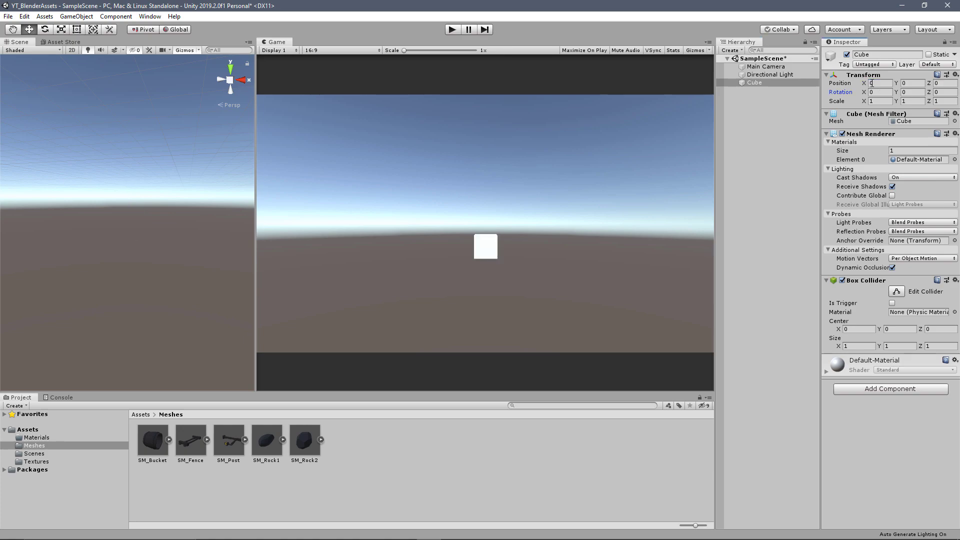
# Step: Scale the cube to X 10, Y 0.5, Z 10 as a flat floor and frame it in the Scene view
pyautogui.click(880, 101)
pyautogui.write('10')
pyautogui.press('Tab')
pyautogui.write('10')
pyautogui.press('Tab')
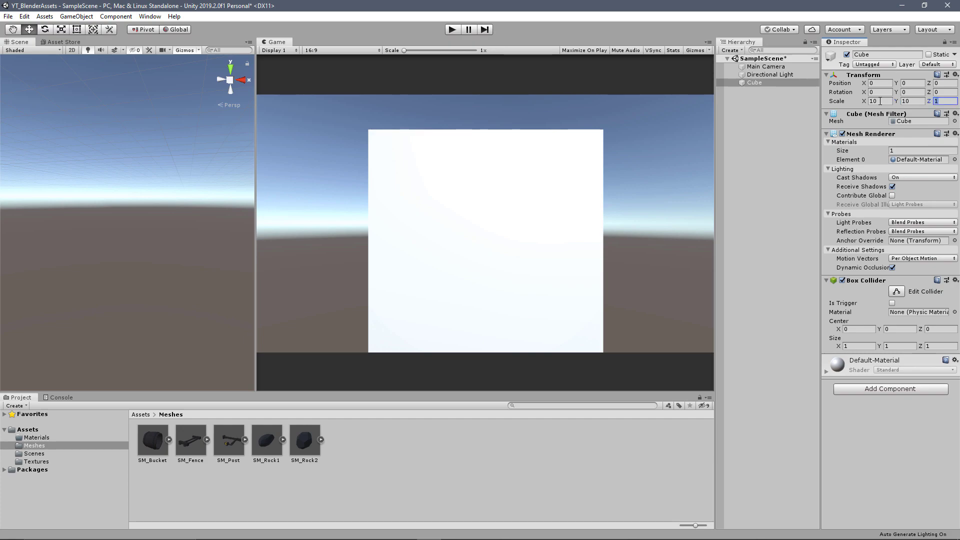
pyautogui.write('10')
pyautogui.hotkey('shift', 'Tab')
pyautogui.write('1')
pyautogui.press('Tab')
pyautogui.hotkey('shift', 'Tab')
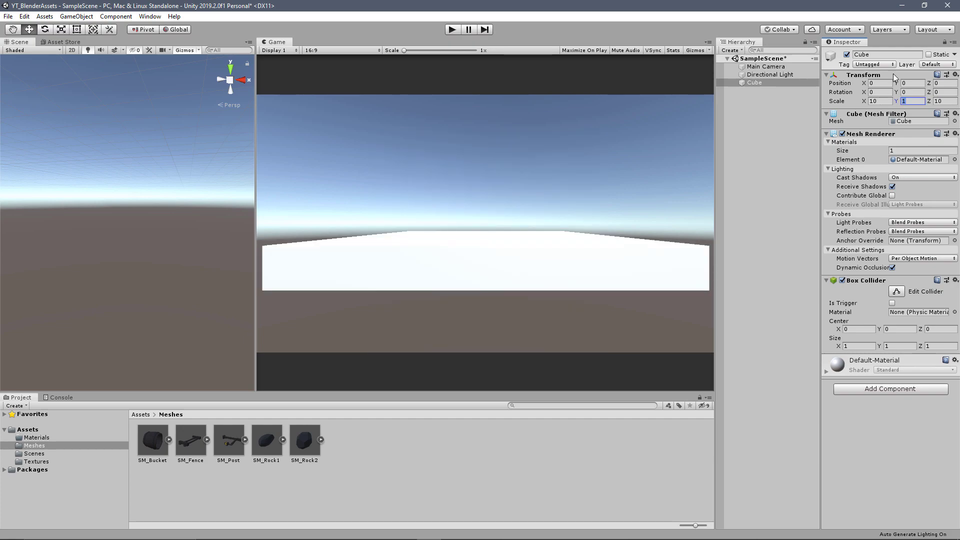
pyautogui.write('0.5')
pyautogui.moveTo(179, 202); pyautogui.dragTo(128, 200, button='middle')
pyautogui.click(761, 84)
pyautogui.press('f')
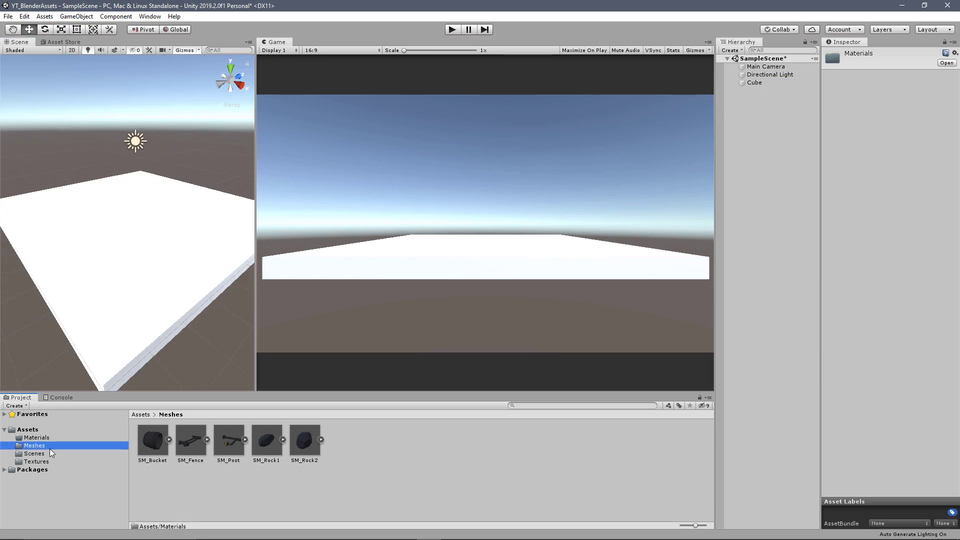
# Step: Create a material named M_Grid in the Materials folder
pyautogui.click(29, 440)
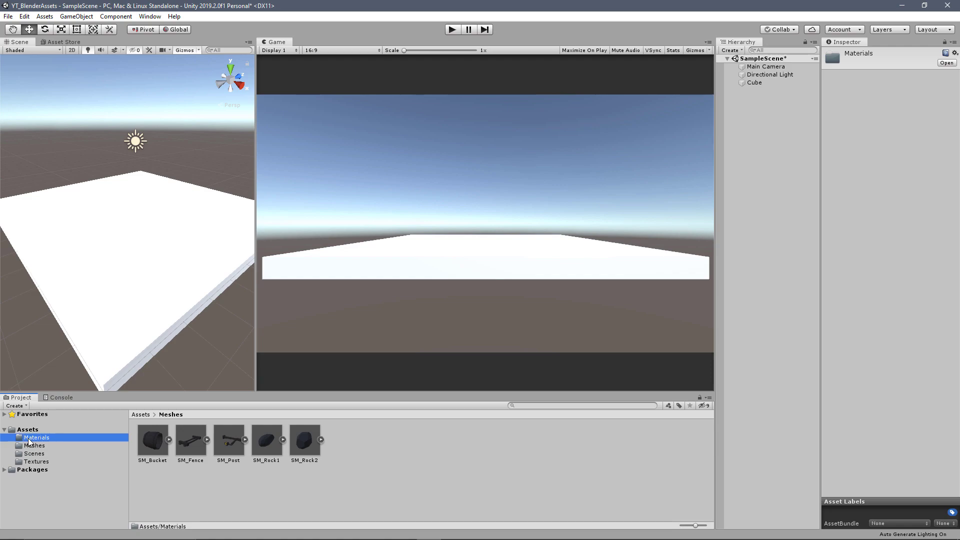
pyautogui.rightClick(203, 443)
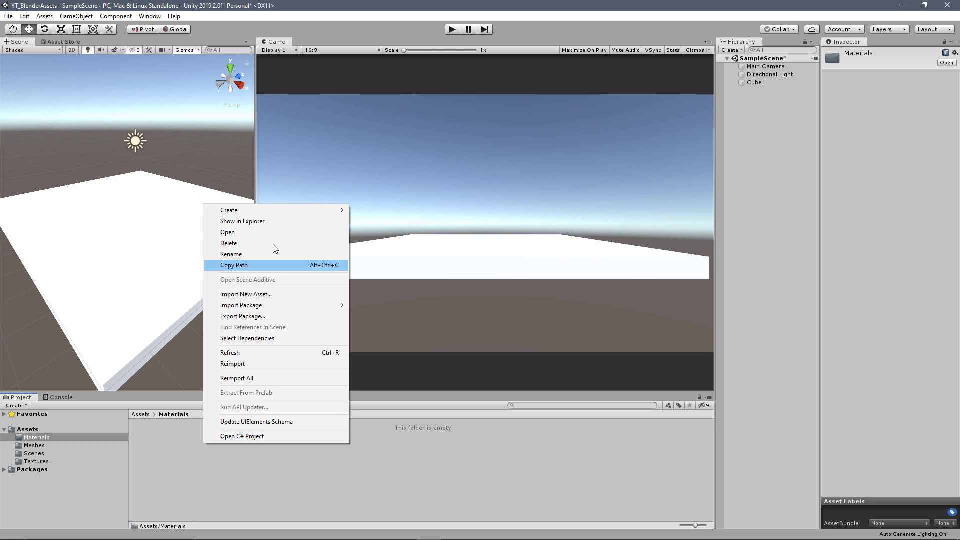
pyautogui.moveTo(261, 211)
pyautogui.click(390, 288)
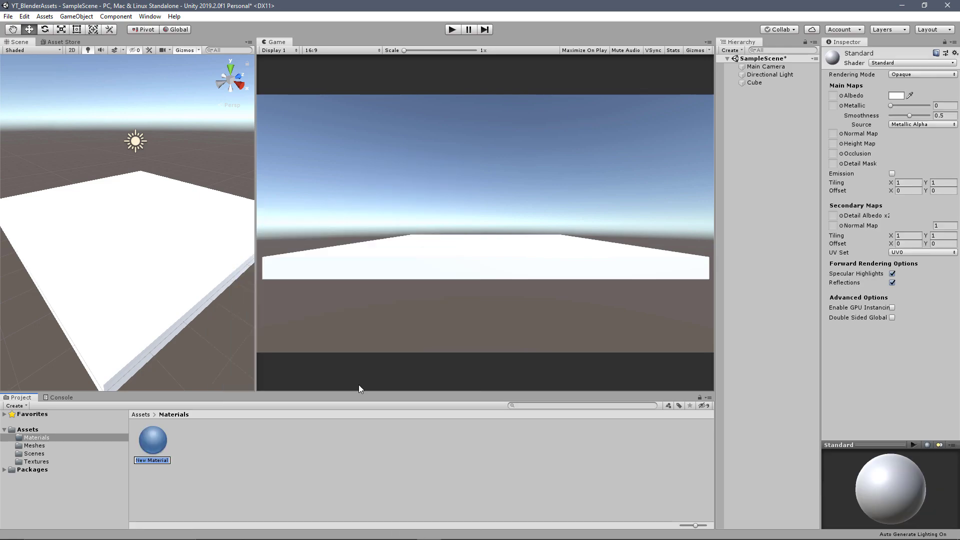
pyautogui.write('M_Grid')
pyautogui.press('Return')
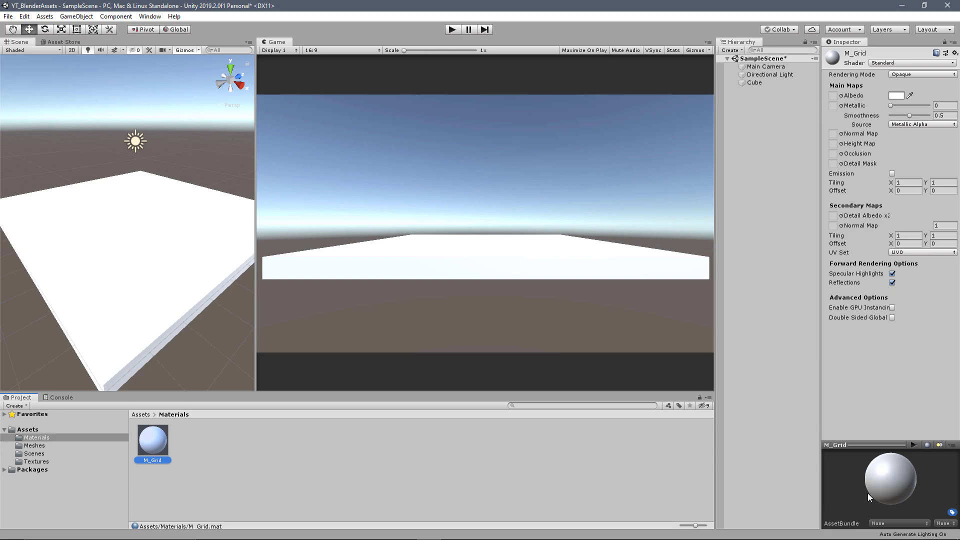
# Step: Assign the T_Grid texture as the M_Grid material's albedo map and rotate the preview to check it
pyautogui.click(842, 95)
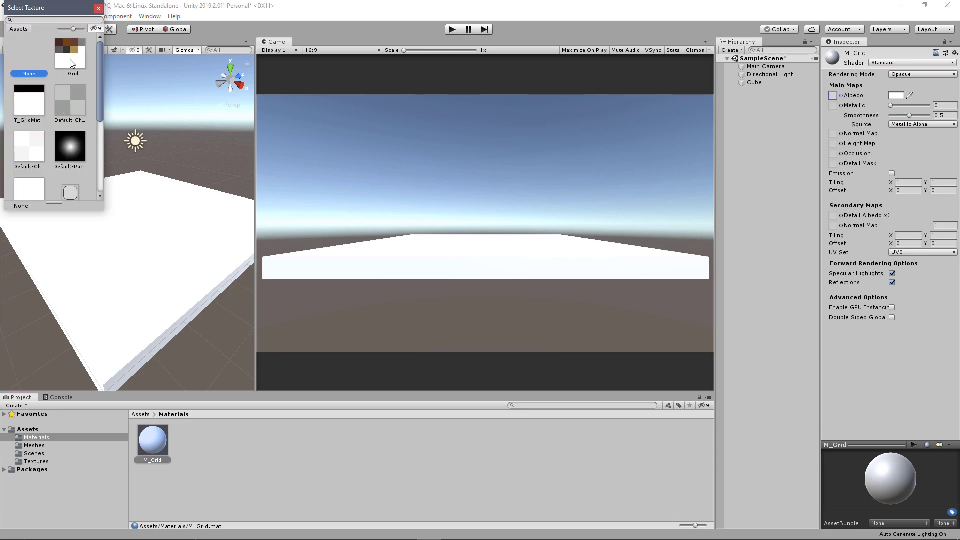
pyautogui.click(73, 64)
pyautogui.moveTo(868, 472); pyautogui.dragTo(930, 480)
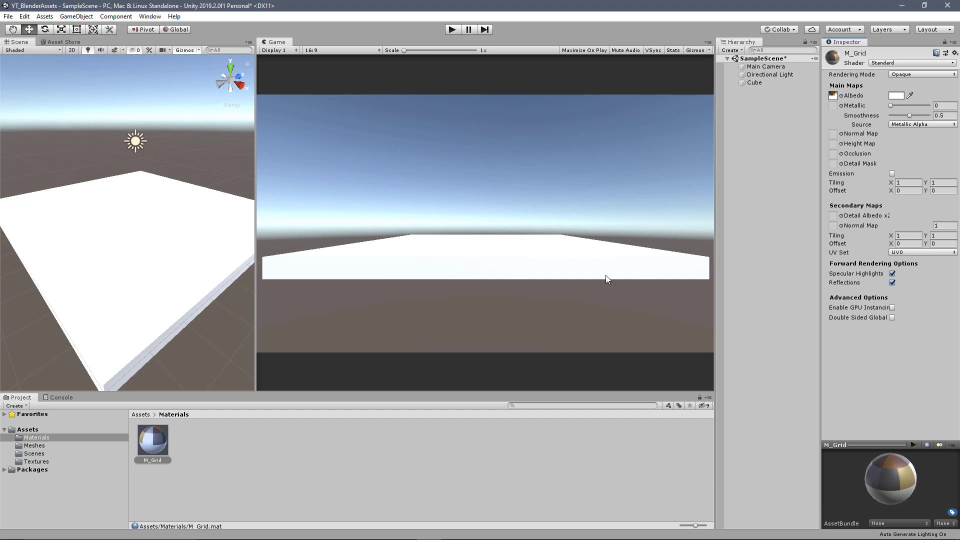
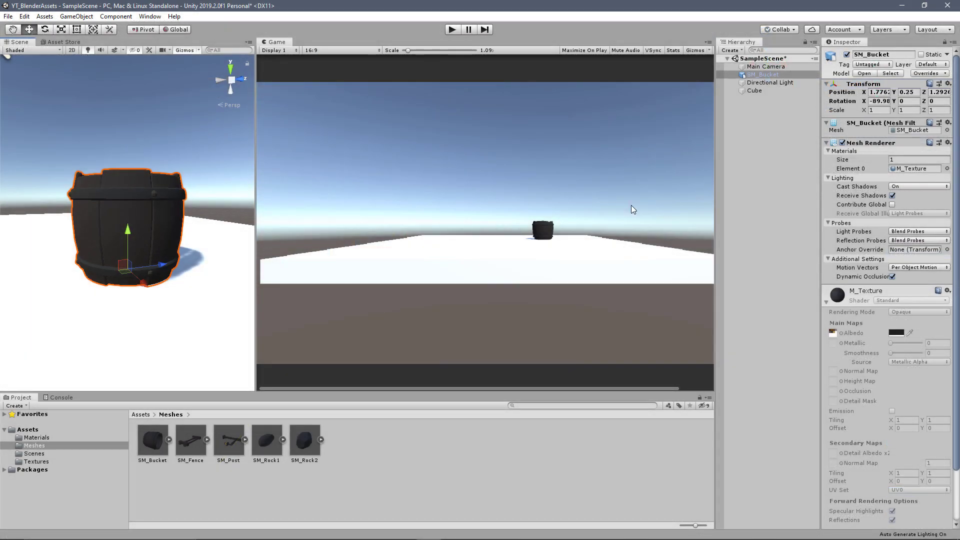
# Step: Place the SM_Post mesh beside the bucket on the floor and examine its embedded M_Texture material
pyautogui.moveTo(222, 451); pyautogui.dragTo(201, 240)
pyautogui.moveTo(199, 242); pyautogui.dragTo(121, 338, button='middle')
pyautogui.click(245, 439)
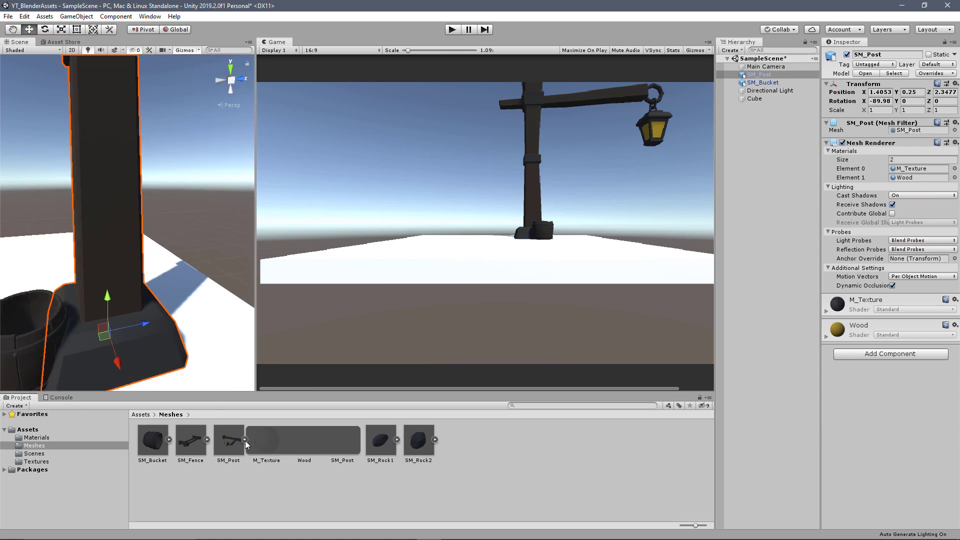
pyautogui.click(299, 453)
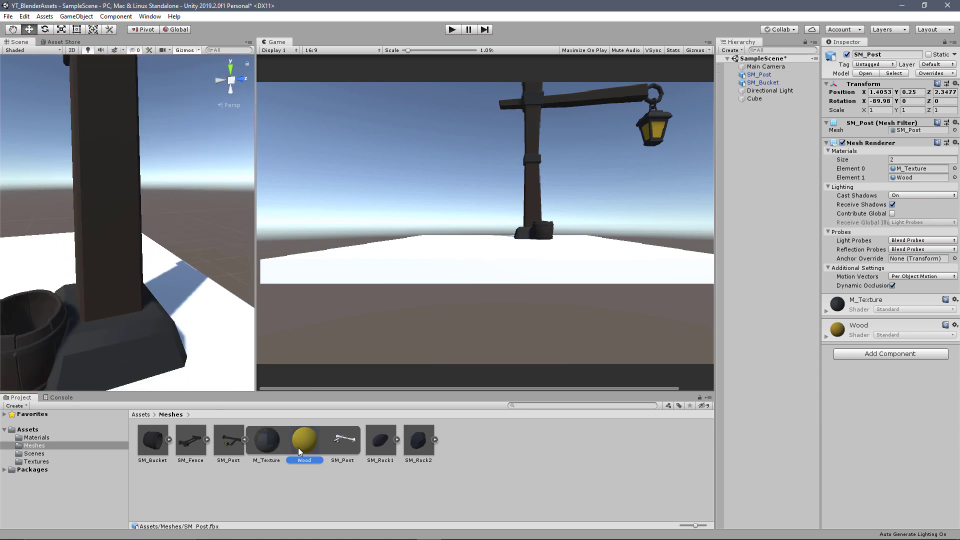
pyautogui.click(281, 446)
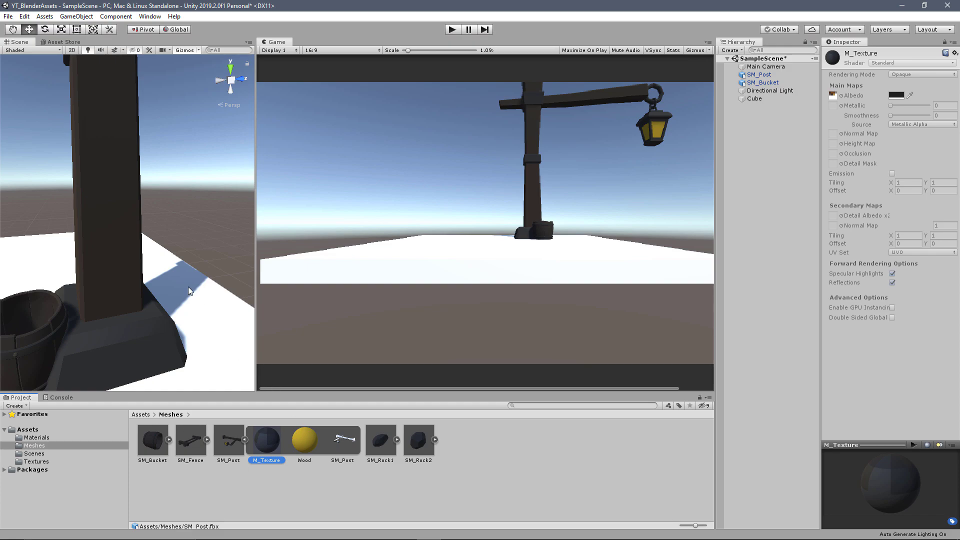
pyautogui.scroll(-3, 102, 228)
pyautogui.click(894, 97)
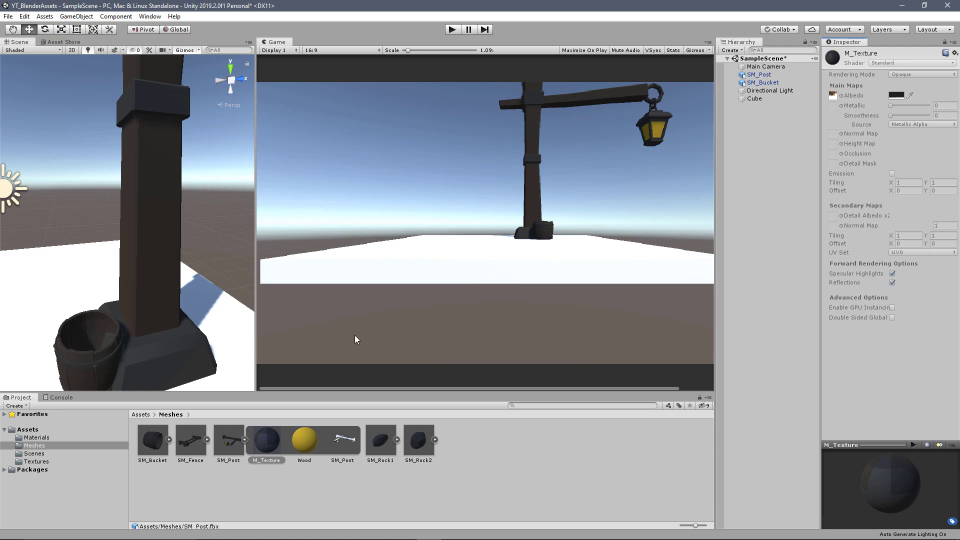
# Step: Remap the SM_Bucket mesh's M_Texture slot to the M_Grid material and apply the import settings
pyautogui.click(160, 444)
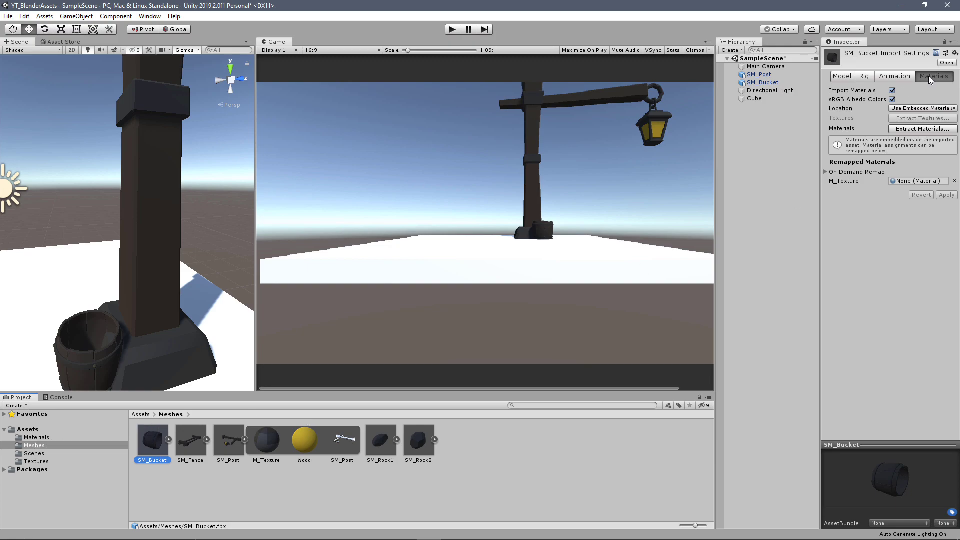
pyautogui.click(954, 181)
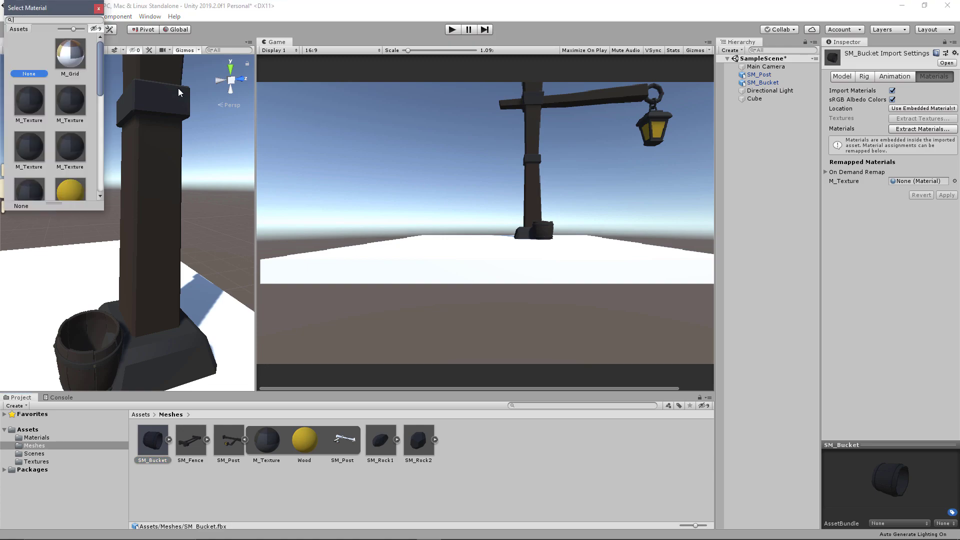
pyautogui.click(69, 68)
pyautogui.press('Return')
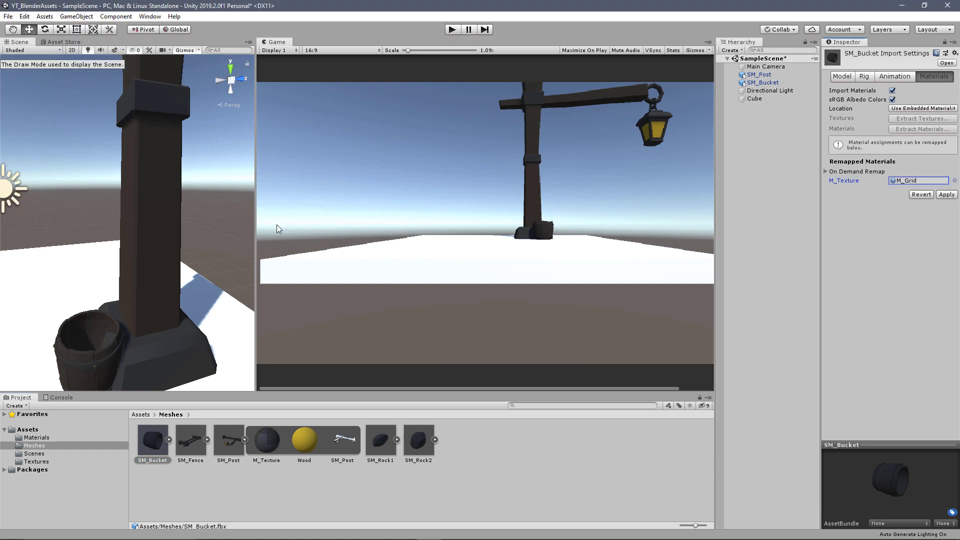
pyautogui.click(207, 440)
pyautogui.click(190, 440)
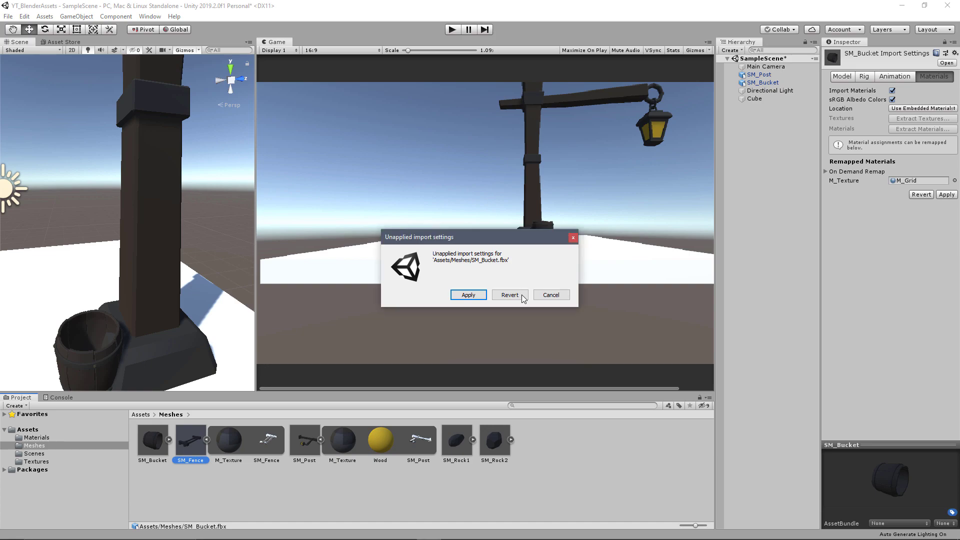
pyautogui.click(462, 296)
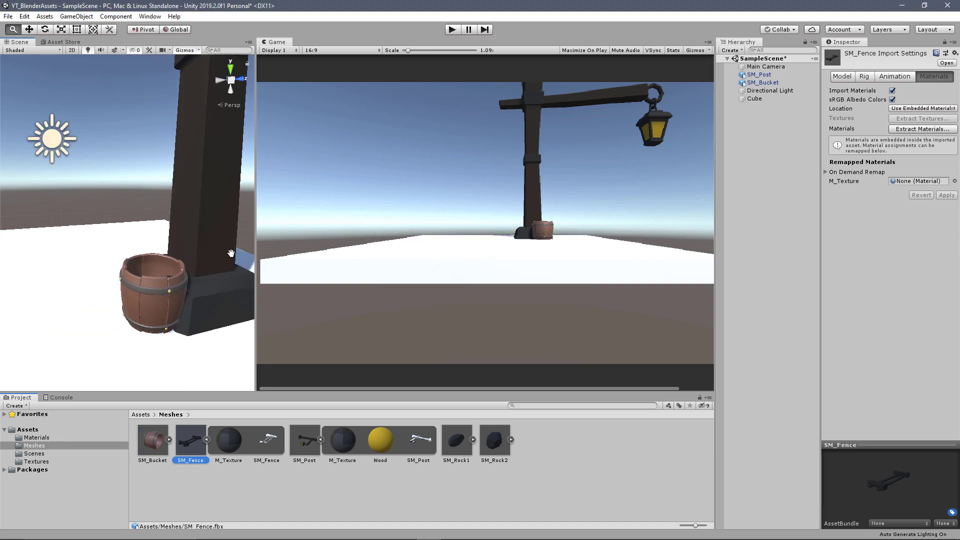
# Step: Move the bucket in the scene away from the post to a Z position of about 0.71
pyautogui.click(174, 274)
pyautogui.scroll(-2, 123, 275)
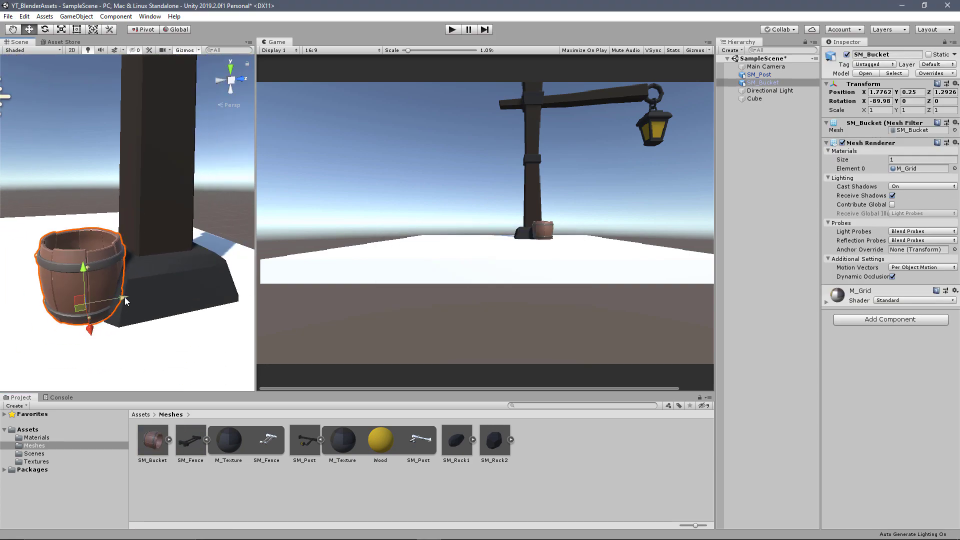
pyautogui.moveTo(122, 299); pyautogui.dragTo(74, 306)
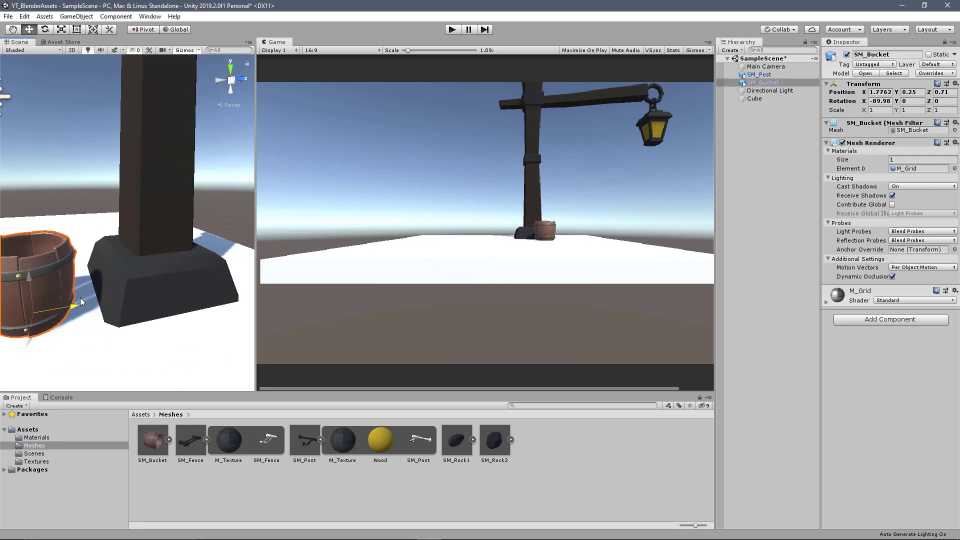
# Step: Remap the SM_Post mesh's M_Texture slot to the M_Grid material and apply the import settings
pyautogui.click(306, 445)
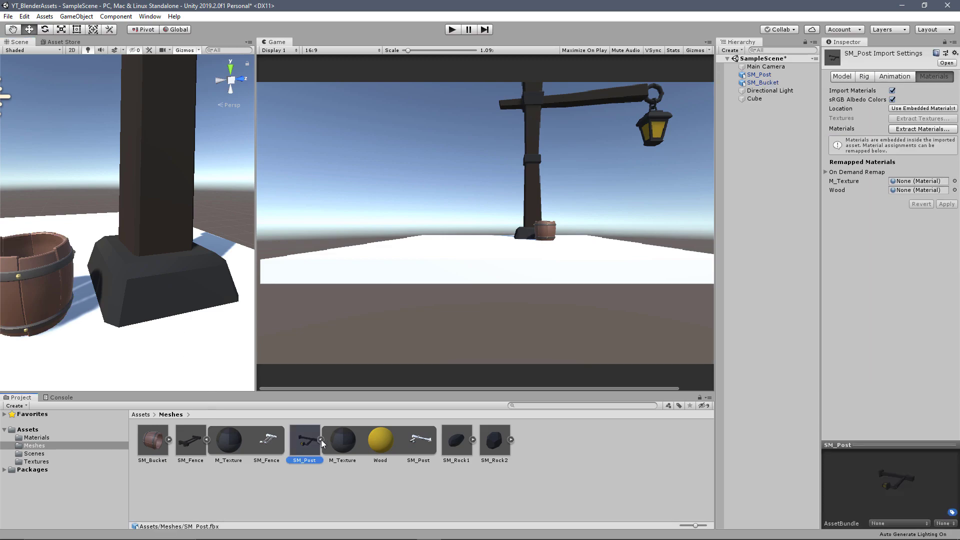
pyautogui.click(955, 182)
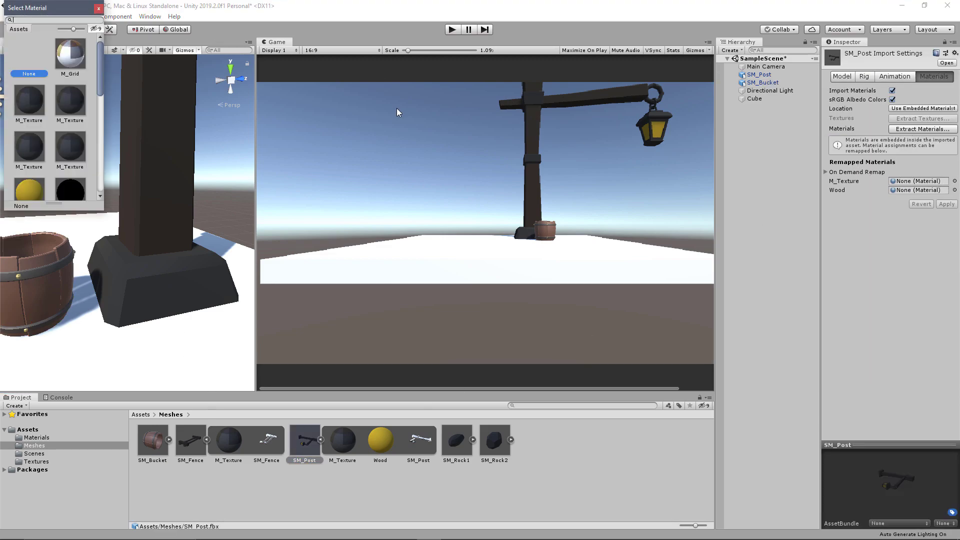
pyautogui.doubleClick(70, 67)
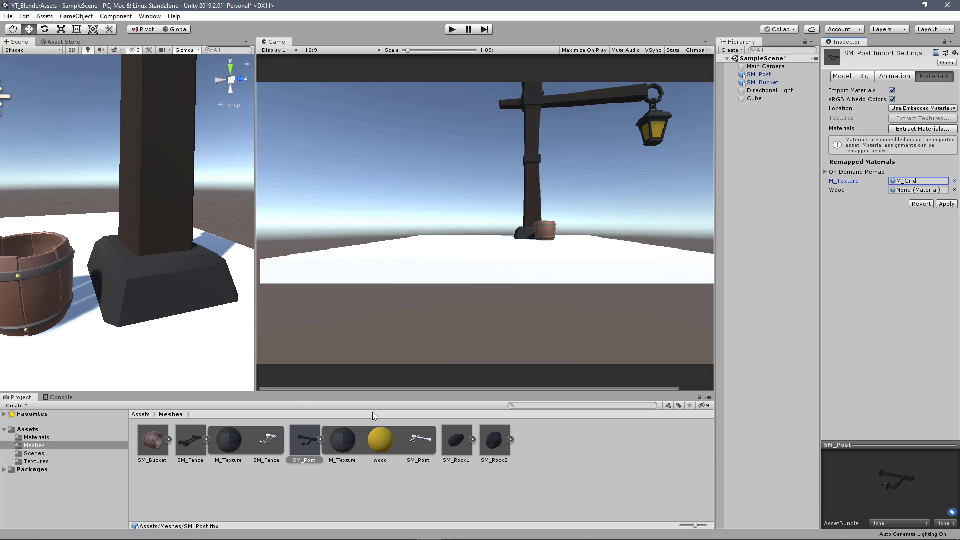
pyautogui.click(357, 446)
pyautogui.click(457, 295)
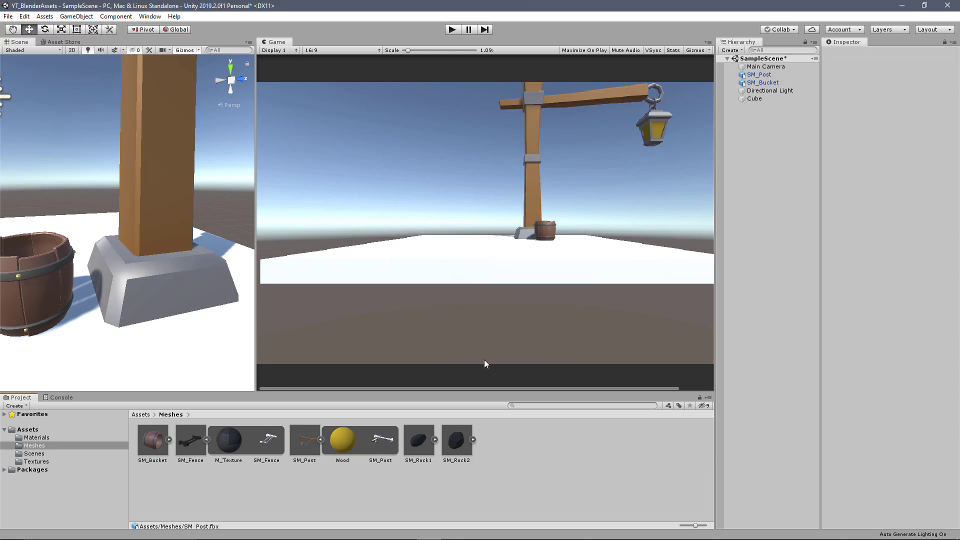
# Step: Place the SM_Fence mesh on the floor near the bucket and turn it to a Y rotation of about -32.8
pyautogui.scroll(-6, 113, 205)
pyautogui.moveTo(164, 166); pyautogui.dragTo(124, 241, button='middle')
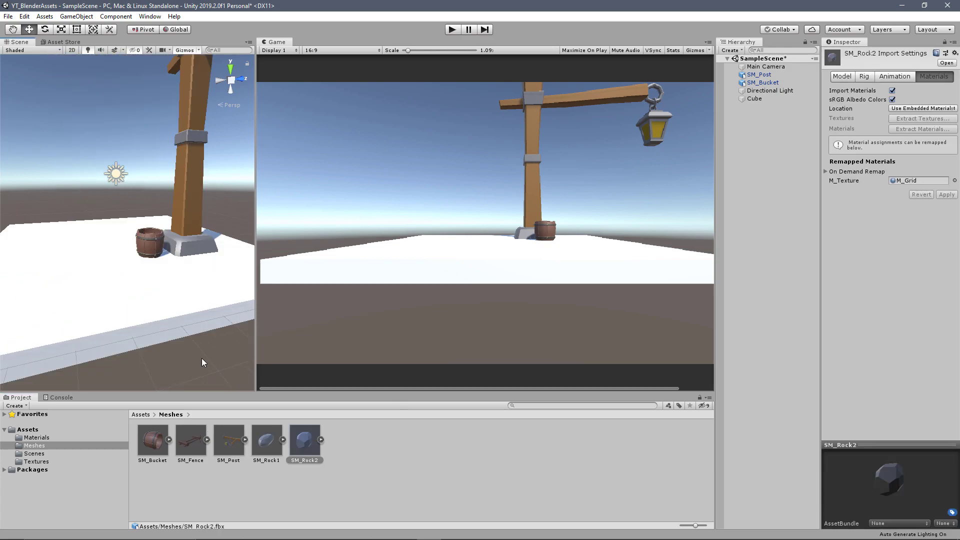
pyautogui.moveTo(201, 432); pyautogui.dragTo(73, 196)
pyautogui.press('e')
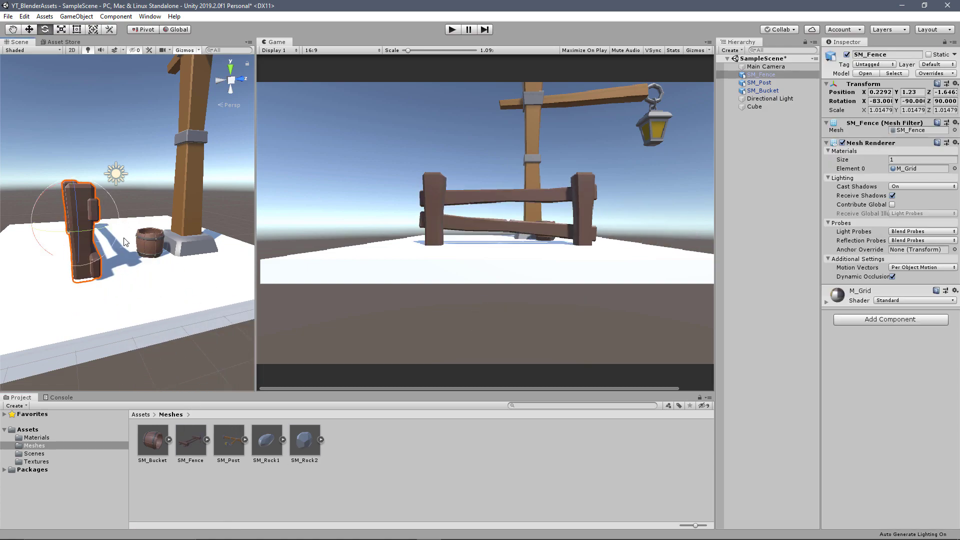
pyautogui.moveTo(105, 230); pyautogui.dragTo(42, 242)
pyautogui.scroll(-3, 121, 256)
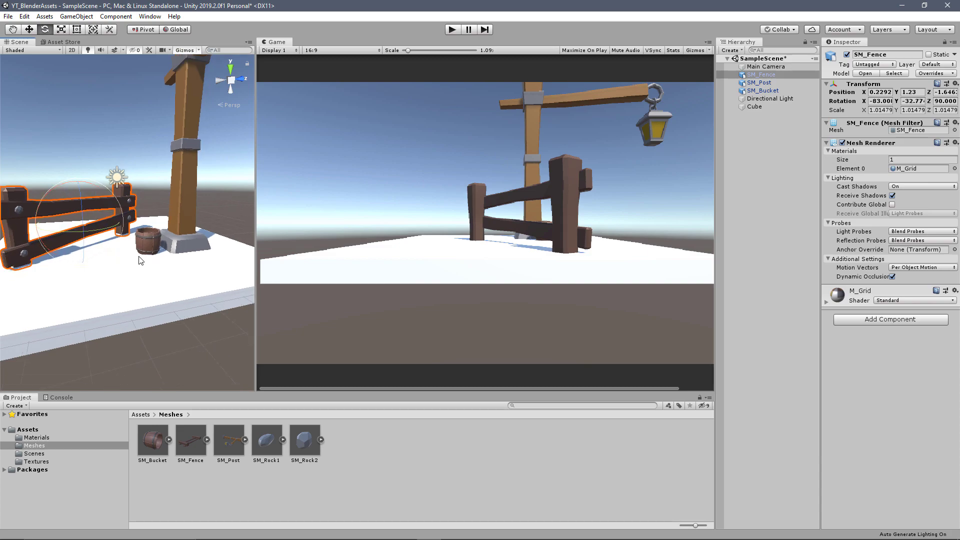
pyautogui.keyDown('alt'); pyautogui.moveTo(158, 262); pyautogui.dragTo(185, 267); pyautogui.keyUp('alt')
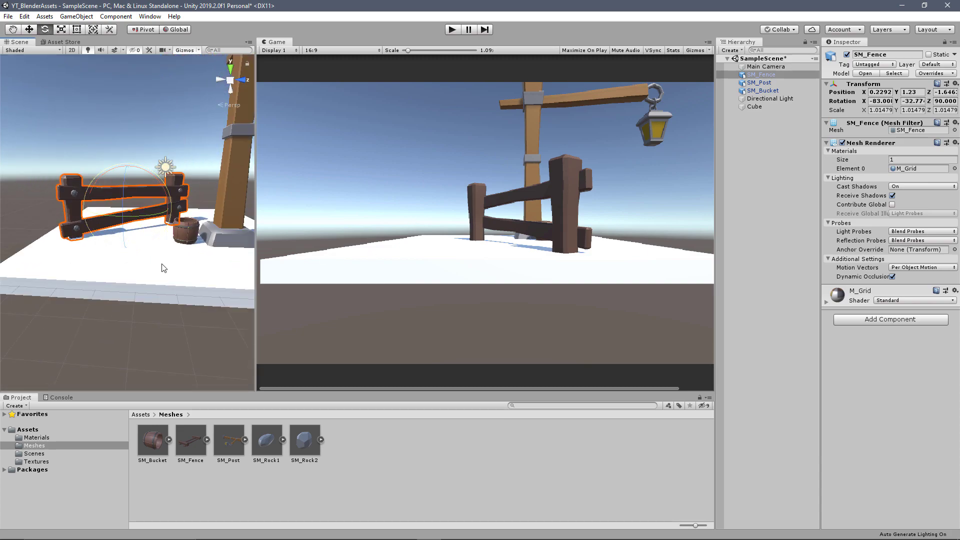
# Step: Enlarge the floor cube by setting its scale to X 20 and Z 20
pyautogui.click(163, 268)
pyautogui.click(875, 101)
pyautogui.write('20')
pyautogui.press('Tab')
pyautogui.press('Tab')
pyautogui.write('20')
pyautogui.press('Return')
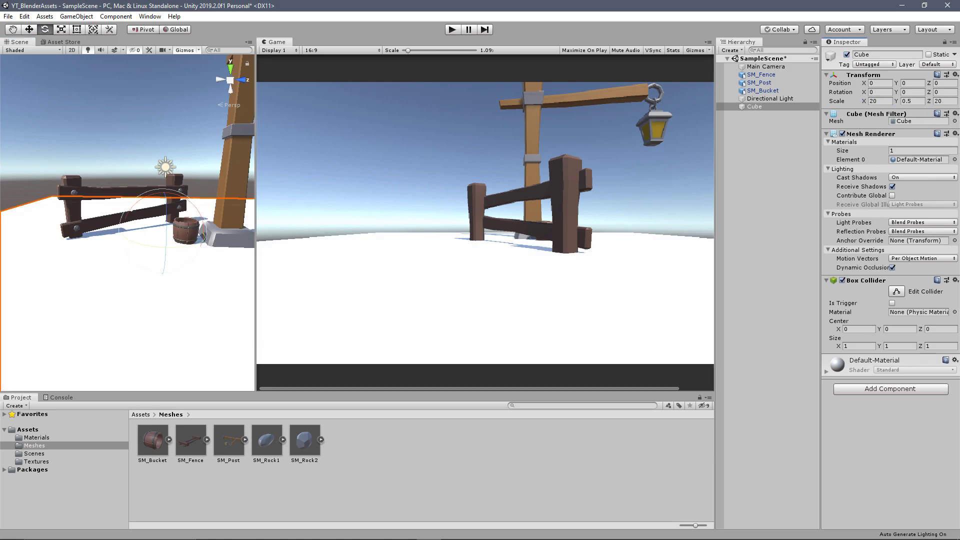
# Step: Widen the Scene view and frame the whole floor with the props
pyautogui.scroll(-4, 220, 168)
pyautogui.click(261, 169)
pyautogui.moveTo(255, 170); pyautogui.dragTo(506, 184)
pyautogui.keyDown('alt'); pyautogui.moveTo(401, 194); pyautogui.dragTo(178, 278); pyautogui.keyUp('alt')
pyautogui.scroll(-2, 367, 205)
# Step: Turn the lamp post to a Z rotation of about 65.6 and shift it away from the bucket and fence
pyautogui.click(260, 245)
pyautogui.press('w')
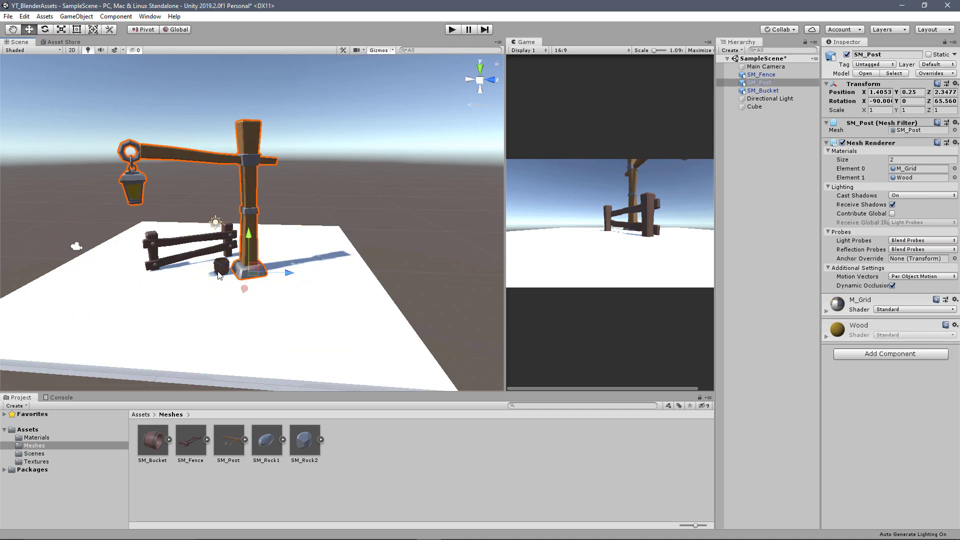
pyautogui.moveTo(269, 278); pyautogui.dragTo(303, 273)
# Step: Place the SM_Rock1 and SM_Rock2 meshes on the floor near the bucket and adjust their arrangement
pyautogui.click(223, 267)
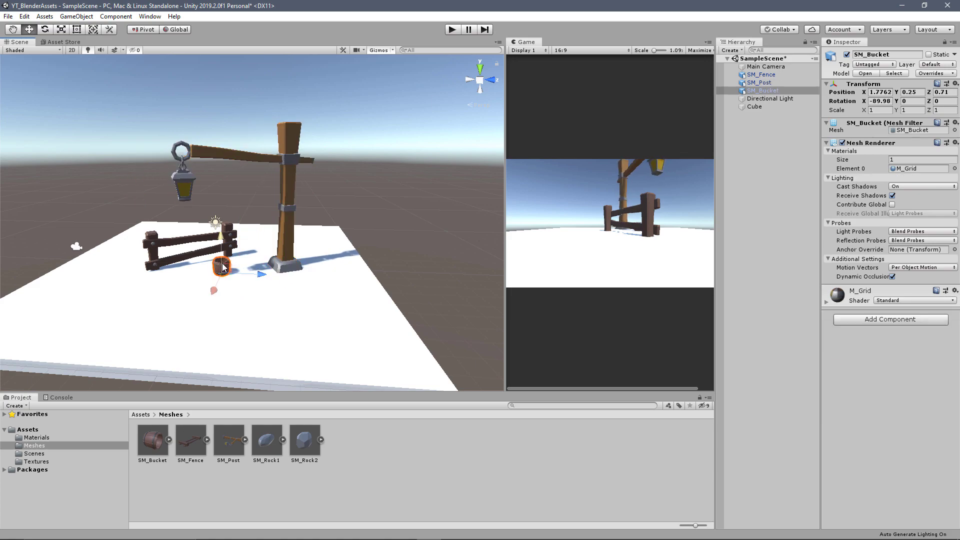
pyautogui.moveTo(270, 471); pyautogui.dragTo(210, 325)
pyautogui.press('e')
pyautogui.press('w')
pyautogui.moveTo(306, 442); pyautogui.dragTo(255, 311)
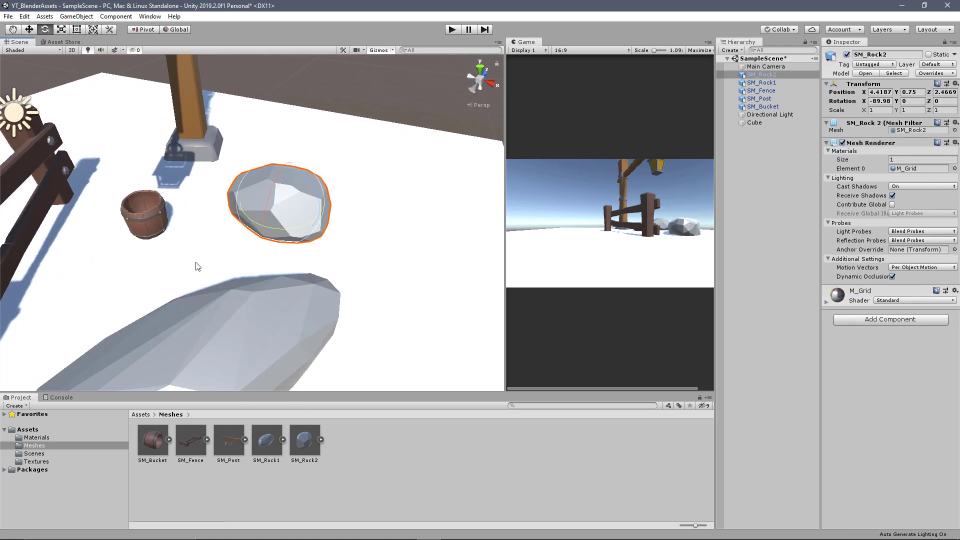
pyautogui.moveTo(197, 267); pyautogui.dragTo(355, 274, button='middle')
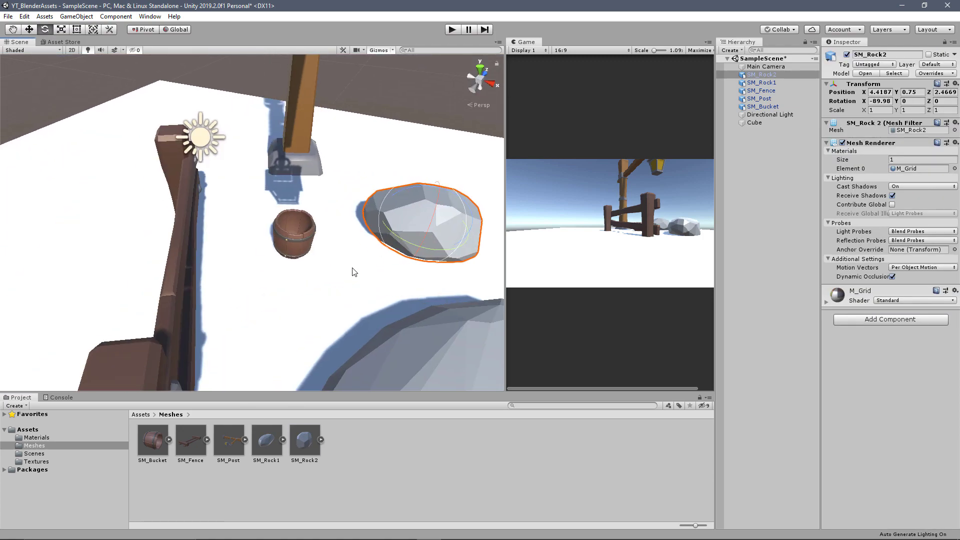
pyautogui.scroll(2, 350, 265)
pyautogui.click(323, 238)
pyautogui.moveTo(330, 242); pyautogui.dragTo(220, 240, button='middle')
pyautogui.press('w')
pyautogui.moveTo(203, 274); pyautogui.dragTo(199, 316)
pyautogui.moveTo(383, 290); pyautogui.dragTo(373, 278, button='middle')
# Step: Add another SM_Rock1, scale it down to about 0.13, and position and tilt it inside the bucket
pyautogui.moveTo(267, 440); pyautogui.dragTo(185, 302)
pyautogui.press('r')
pyautogui.press('w')
pyautogui.moveTo(274, 291); pyautogui.dragTo(232, 297, button='right')
pyautogui.keyDown('alt'); pyautogui.moveTo(232, 297); pyautogui.dragTo(255, 325); pyautogui.keyUp('alt')
pyautogui.press('e')
pyautogui.moveTo(201, 302)
pyautogui.mouseDown()
pyautogui.moveTo(199, 291)
pyautogui.moveTo(219, 304)
pyautogui.mouseUp()
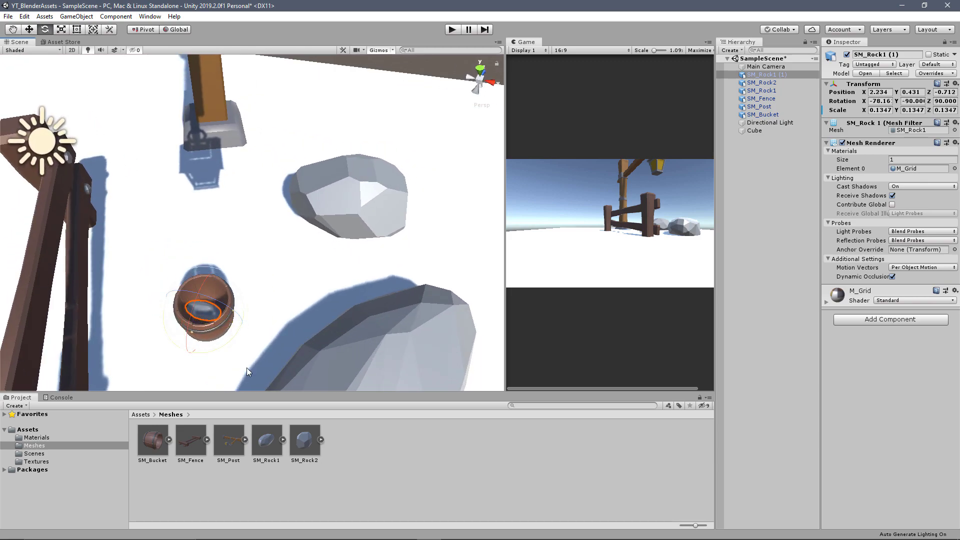
# Step: Add another SM_Rock2, scale it down to about 0.12, and position it inside the bucket
pyautogui.moveTo(301, 442); pyautogui.dragTo(200, 314)
pyautogui.press('r')
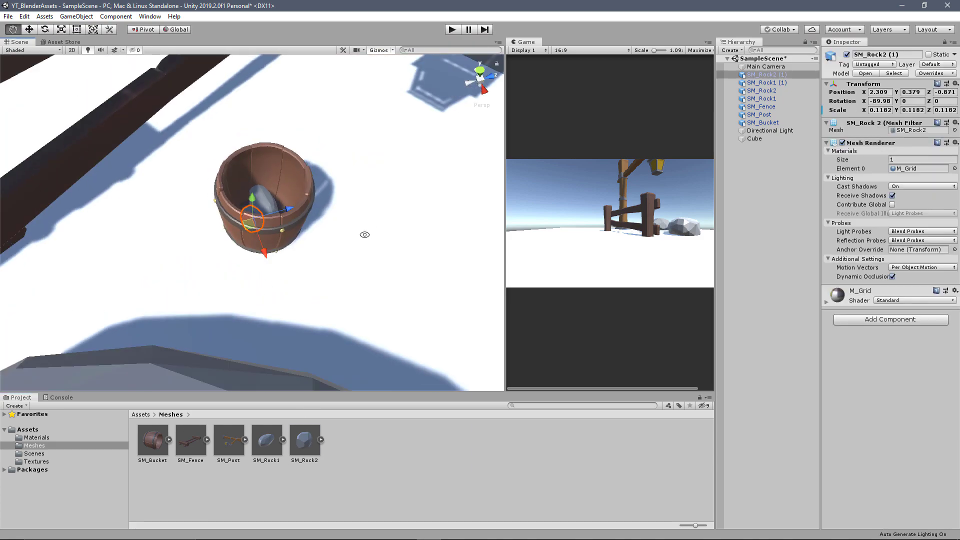
pyautogui.keyDown('alt'); pyautogui.moveTo(364, 233); pyautogui.dragTo(279, 230); pyautogui.keyUp('alt')
pyautogui.keyDown('alt'); pyautogui.moveTo(279, 230); pyautogui.dragTo(283, 234, button='right'); pyautogui.keyUp('alt')
pyautogui.keyDown('alt'); pyautogui.moveTo(283, 234); pyautogui.dragTo(303, 223, button='middle'); pyautogui.keyUp('alt')
pyautogui.keyDown('alt'); pyautogui.moveTo(347, 210); pyautogui.dragTo(443, 144); pyautogui.keyUp('alt')
pyautogui.keyDown('alt'); pyautogui.moveTo(288, 166); pyautogui.dragTo(335, 162); pyautogui.keyUp('alt')
pyautogui.keyDown('alt'); pyautogui.moveTo(335, 162); pyautogui.dragTo(200, 265, button='right'); pyautogui.keyUp('alt')
pyautogui.keyDown('alt'); pyautogui.moveTo(192, 272); pyautogui.dragTo(245, 222, button='middle'); pyautogui.keyUp('alt')
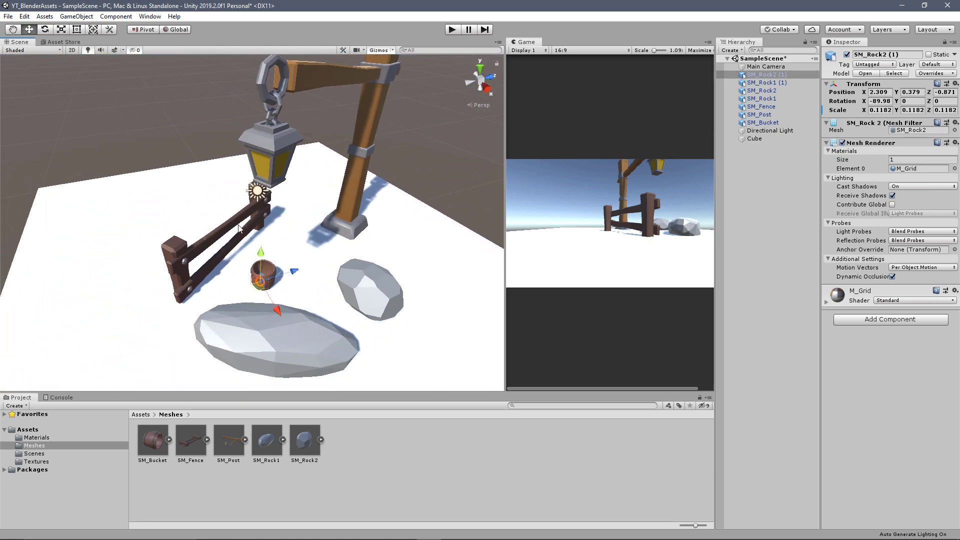
pyautogui.click(232, 233)
pyautogui.click(231, 231)
pyautogui.keyDown('alt'); pyautogui.moveTo(355, 163); pyautogui.dragTo(179, 129); pyautogui.keyUp('alt')
pyautogui.keyDown('alt'); pyautogui.moveTo(220, 194); pyautogui.dragTo(315, 260); pyautogui.keyUp('alt')
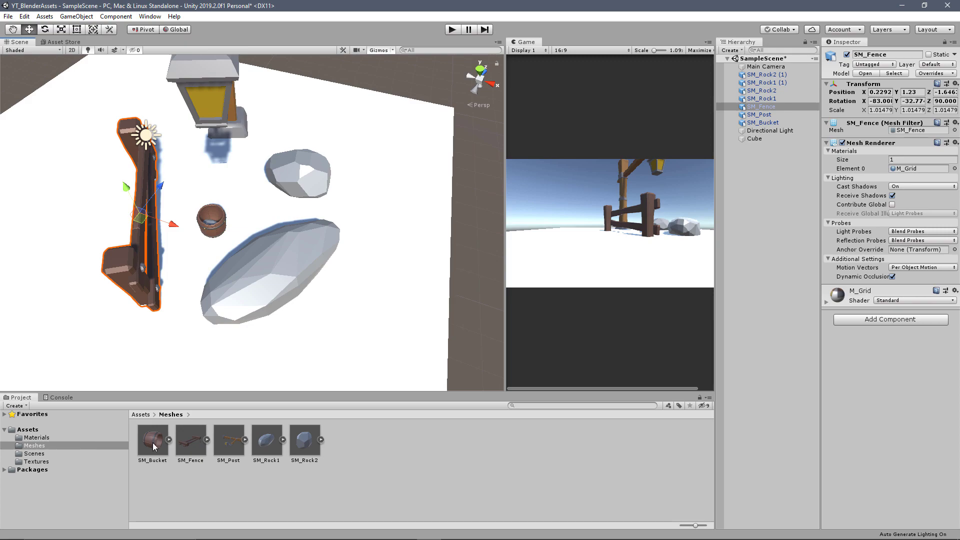
# Step: Create a new material named M_Emissive in the Materials folder
pyautogui.click(36, 438)
pyautogui.click(149, 439)
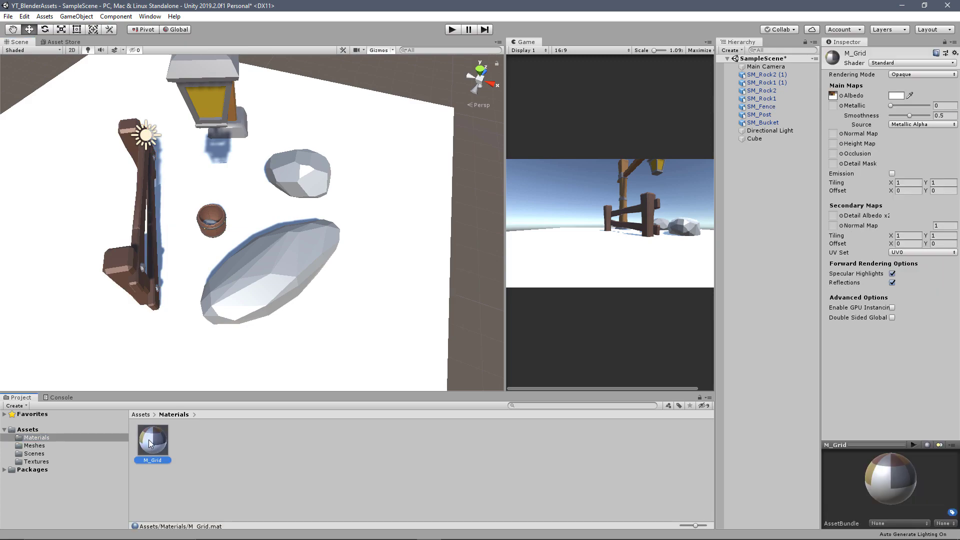
pyautogui.rightClick(212, 469)
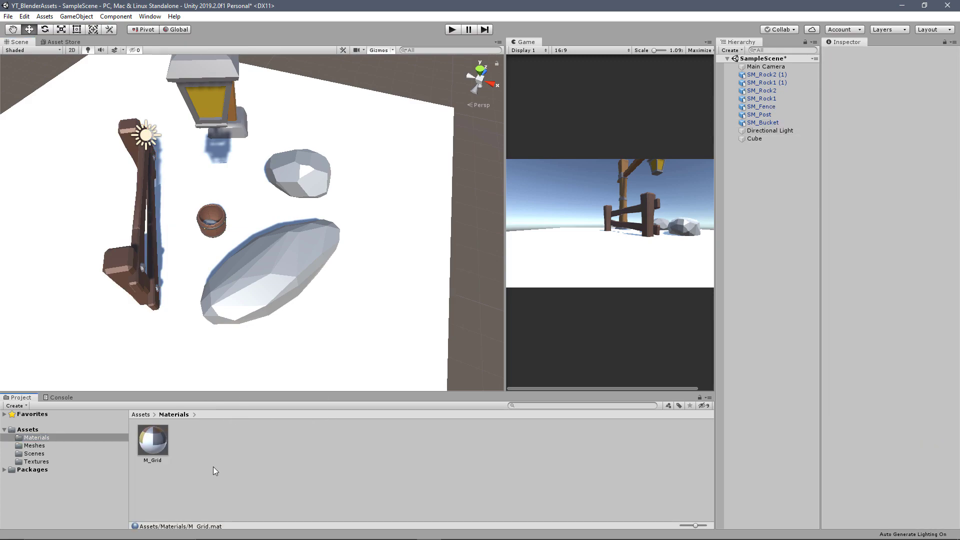
pyautogui.moveTo(266, 234)
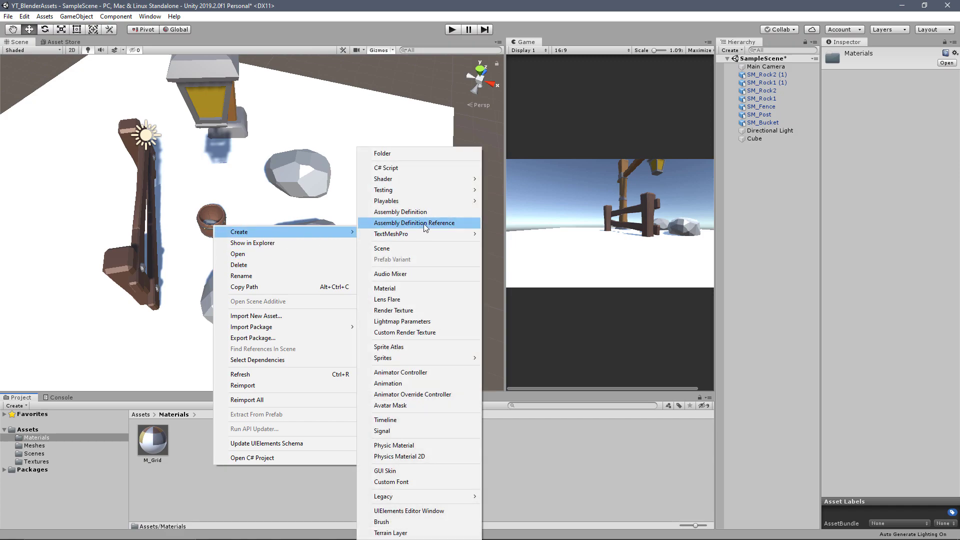
pyautogui.click(395, 288)
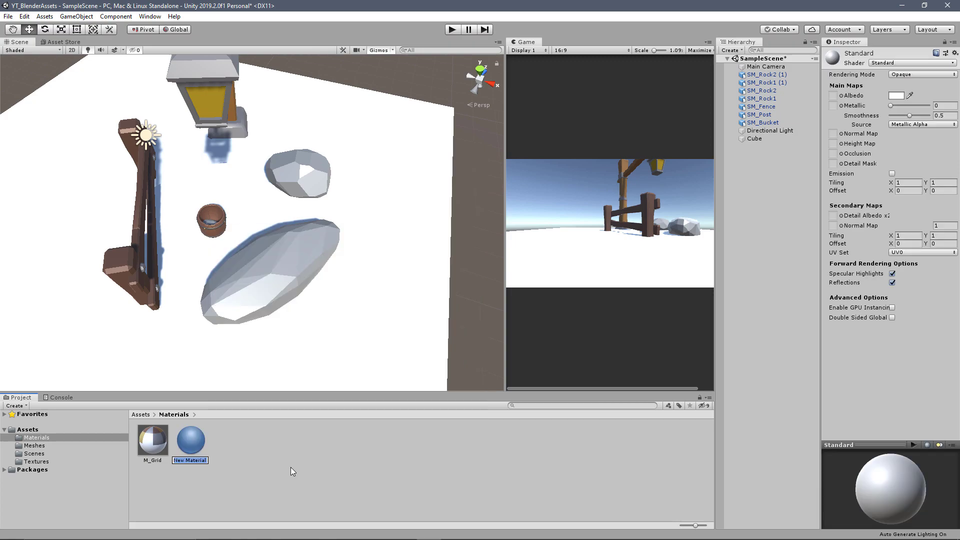
pyautogui.write('M_Emissive')
pyautogui.press('Return')
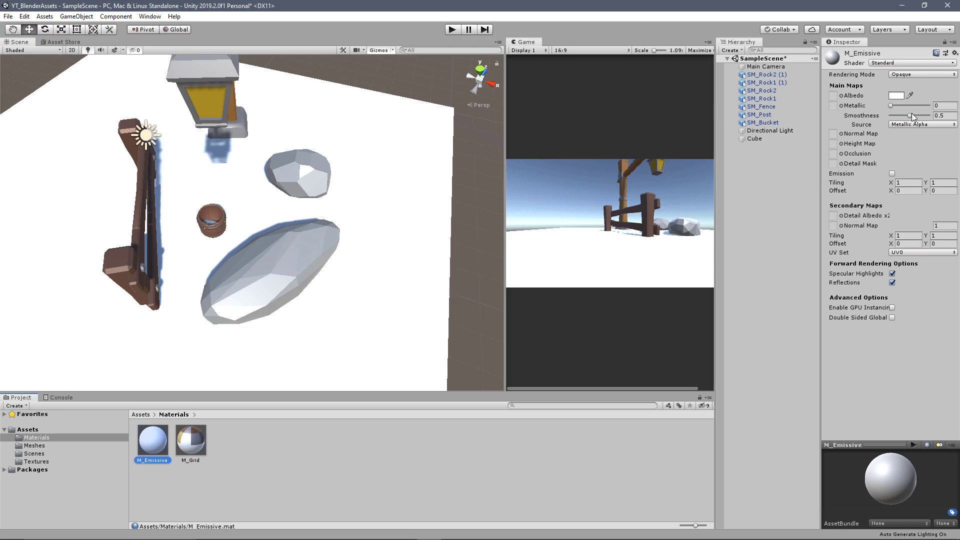
# Step: Set M_Emissive's smoothness to 0 and its albedo colour to the yellow-orange FFC300
pyautogui.moveTo(912, 115); pyautogui.dragTo(886, 115)
pyautogui.click(896, 95)
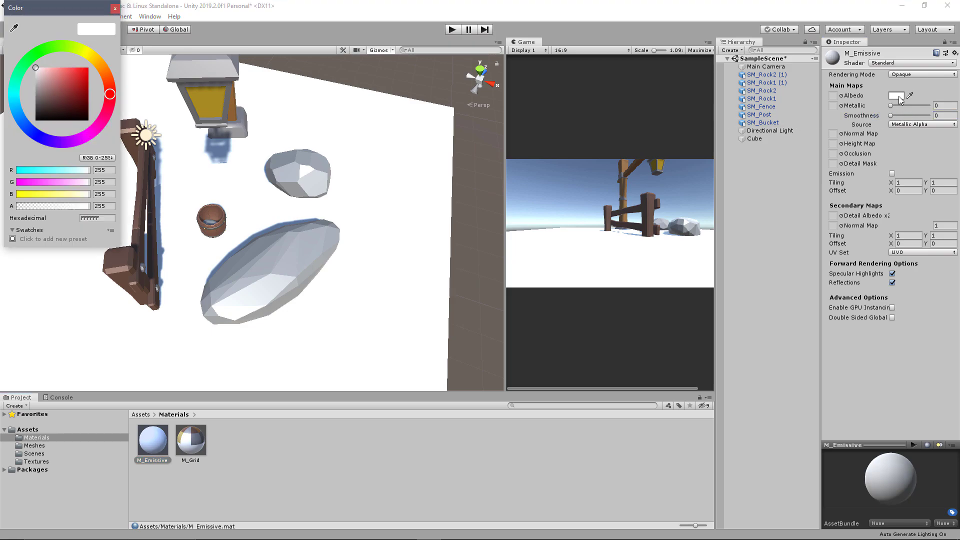
pyautogui.moveTo(106, 76)
pyautogui.mouseDown()
pyautogui.moveTo(98, 62)
pyautogui.moveTo(68, 79)
pyautogui.moveTo(96, 59)
pyautogui.mouseUp()
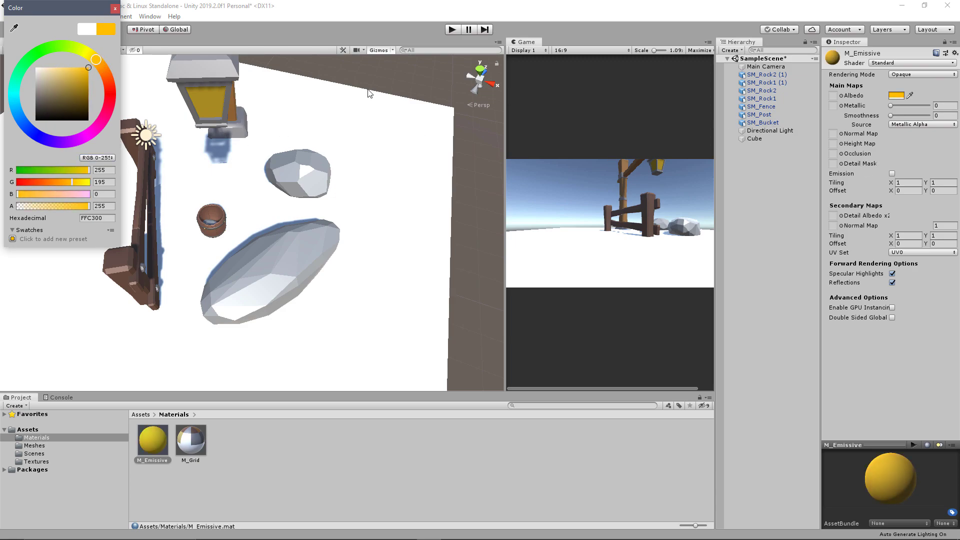
pyautogui.click(512, 459)
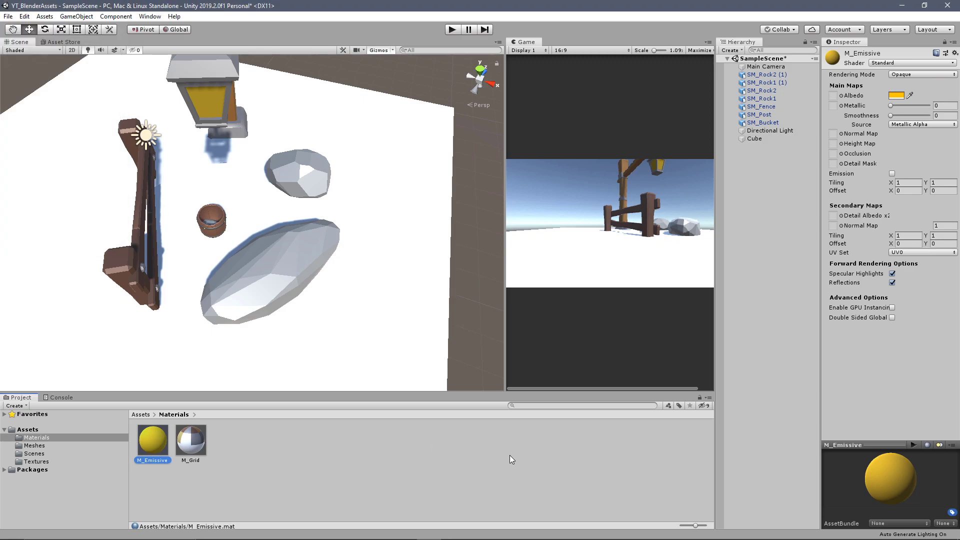
# Step: Enable emission on M_Emissive and give it an orange emission colour
pyautogui.click(910, 178)
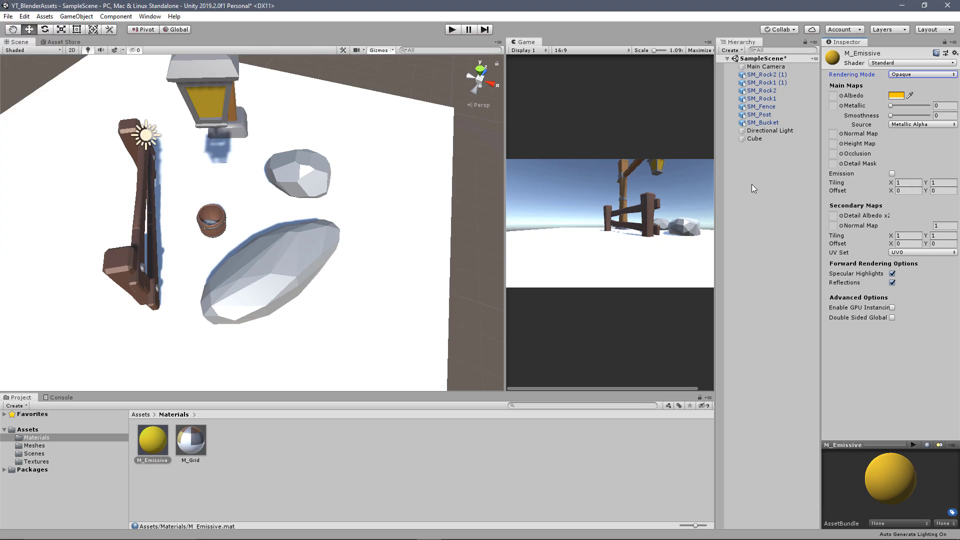
pyautogui.click(892, 174)
pyautogui.click(896, 183)
pyautogui.moveTo(68, 110)
pyautogui.mouseDown()
pyautogui.moveTo(83, 81)
pyautogui.moveTo(110, 86)
pyautogui.moveTo(106, 73)
pyautogui.mouseUp()
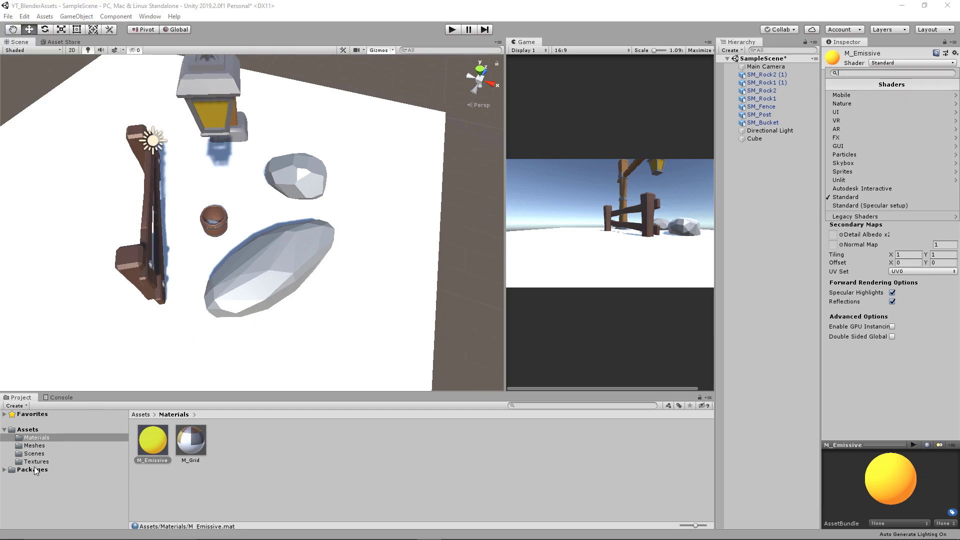
# Step: Remap the Wood material of the SM_Post mesh to M_Emissive and apply the import settings
pyautogui.click(42, 447)
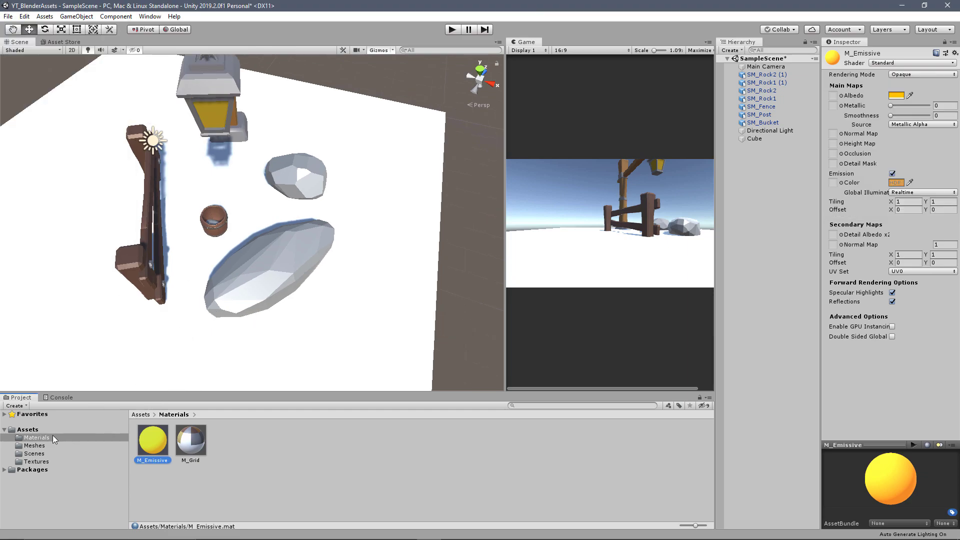
pyautogui.click(33, 446)
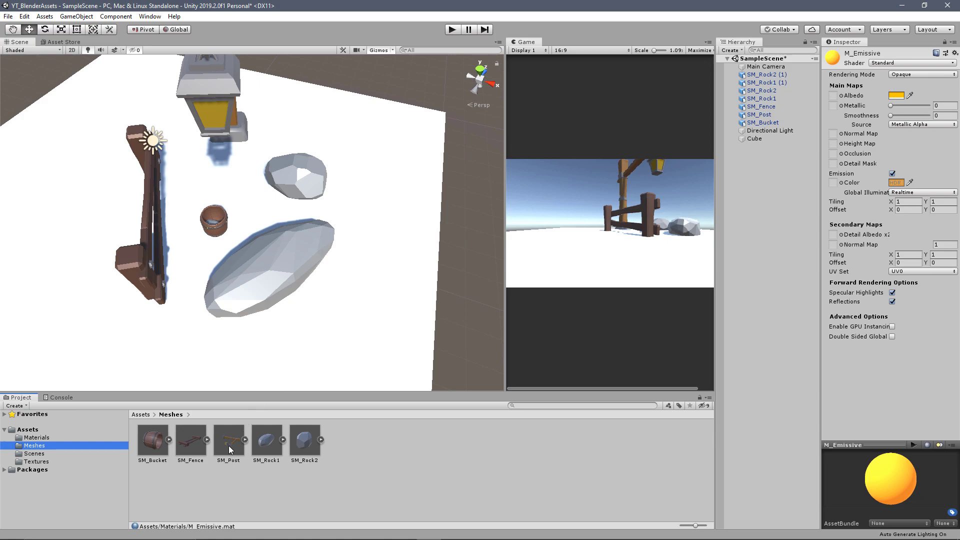
pyautogui.click(231, 449)
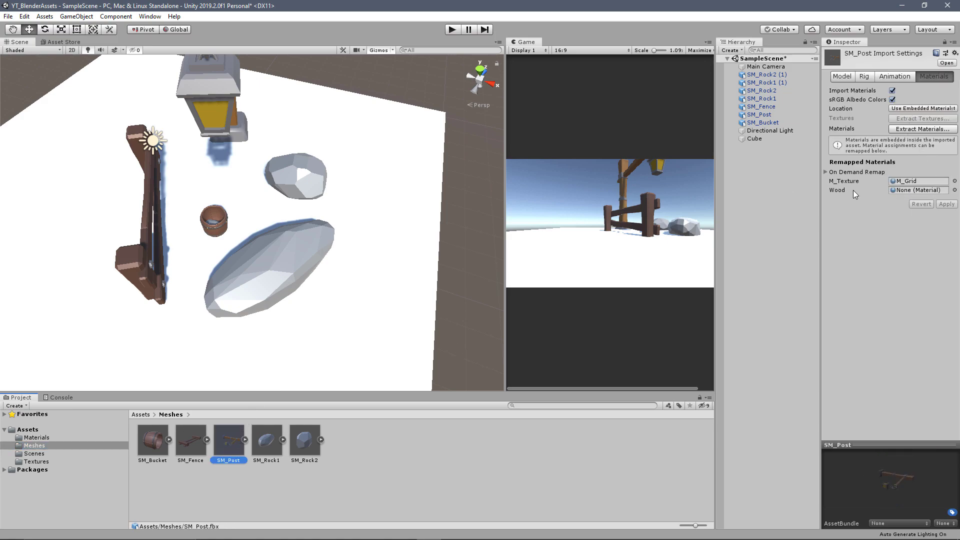
pyautogui.click(955, 190)
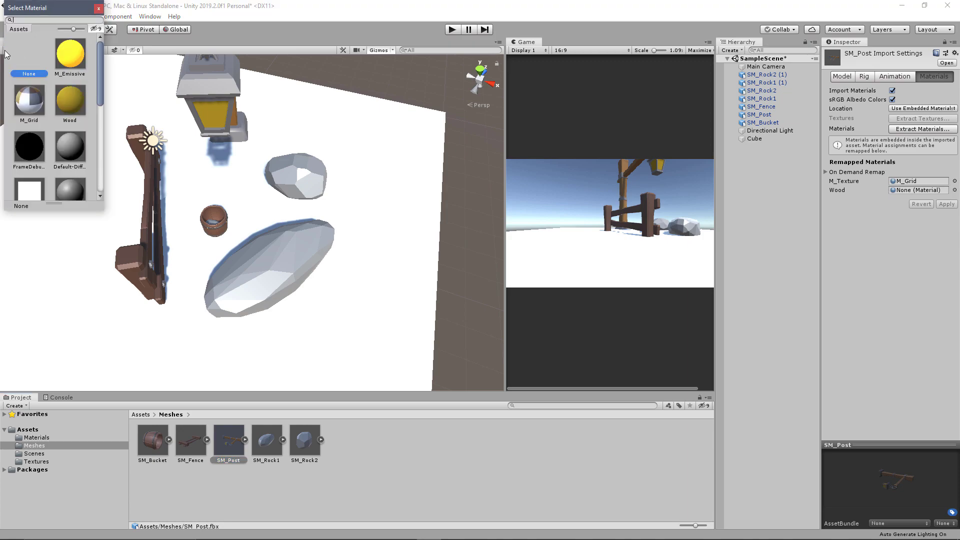
pyautogui.click(69, 58)
pyautogui.doubleClick(69, 58)
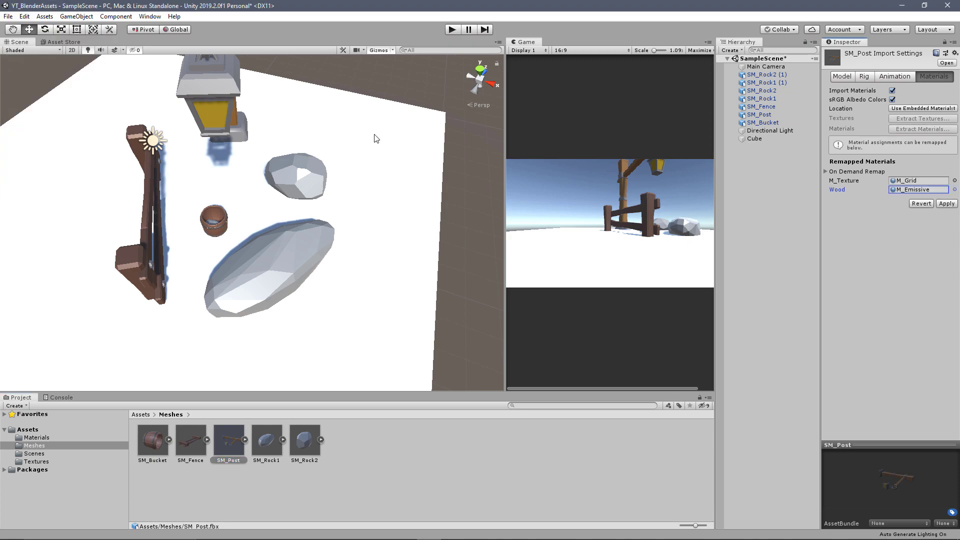
pyautogui.click(946, 205)
# Step: Inspect the lantern and post in the scene from several angles to check the emissive material
pyautogui.moveTo(334, 168); pyautogui.dragTo(378, 280, button='middle')
pyautogui.keyDown('alt'); pyautogui.moveTo(352, 227); pyautogui.dragTo(185, 120); pyautogui.keyUp('alt')
pyautogui.moveTo(294, 175); pyautogui.dragTo(222, 134, button='middle')
pyautogui.keyDown('alt'); pyautogui.moveTo(222, 134); pyautogui.dragTo(241, 139); pyautogui.keyUp('alt')
pyautogui.keyDown('alt'); pyautogui.moveTo(174, 128); pyautogui.dragTo(307, 172); pyautogui.keyUp('alt')
pyautogui.keyDown('alt'); pyautogui.moveTo(396, 184); pyautogui.dragTo(335, 148); pyautogui.keyUp('alt')
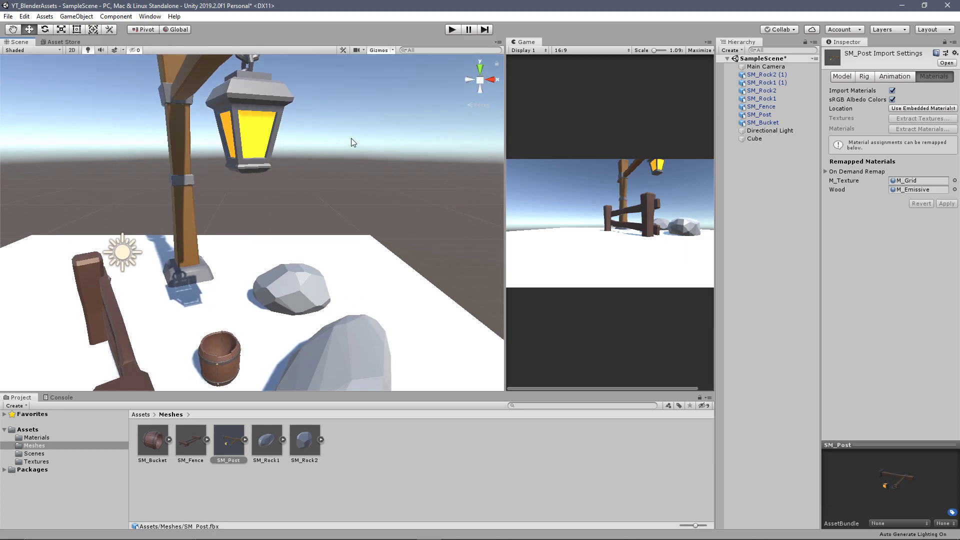
pyautogui.keyDown('alt'); pyautogui.moveTo(268, 163); pyautogui.dragTo(300, 206); pyautogui.keyUp('alt')
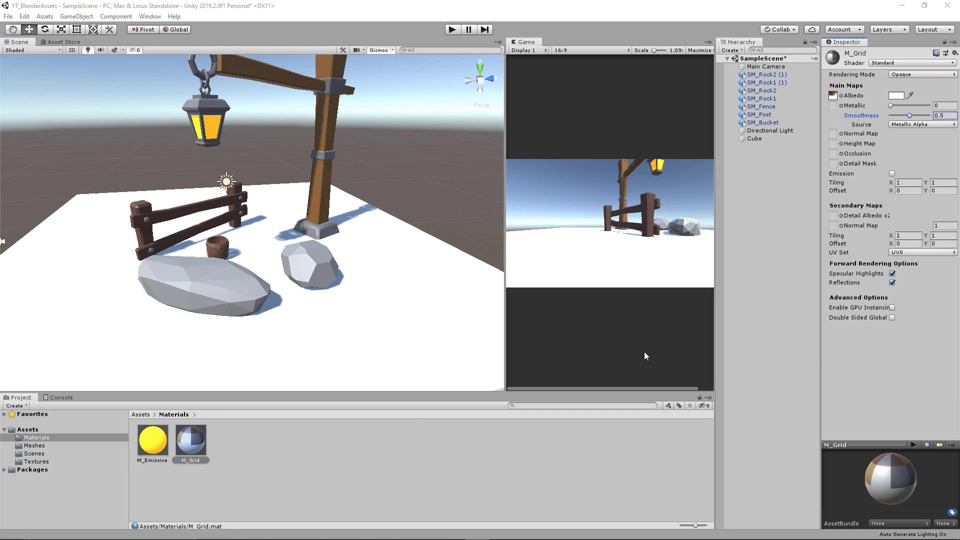
# Step: Assign the T_GridMetRough texture to the Metallic map of M_Grid
pyautogui.moveTo(343, 198); pyautogui.dragTo(336, 232, button='middle')
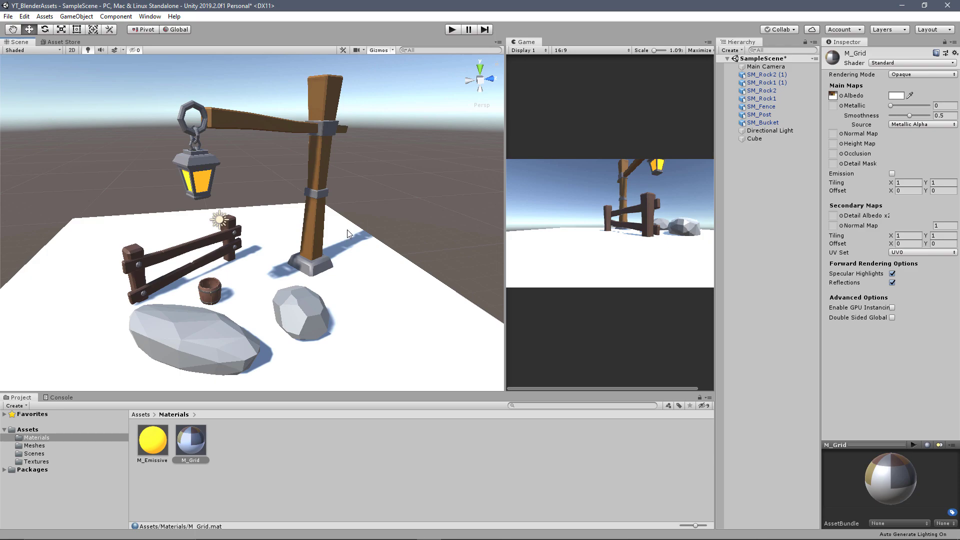
pyautogui.keyDown('alt'); pyautogui.moveTo(275, 254); pyautogui.dragTo(215, 194); pyautogui.keyUp('alt')
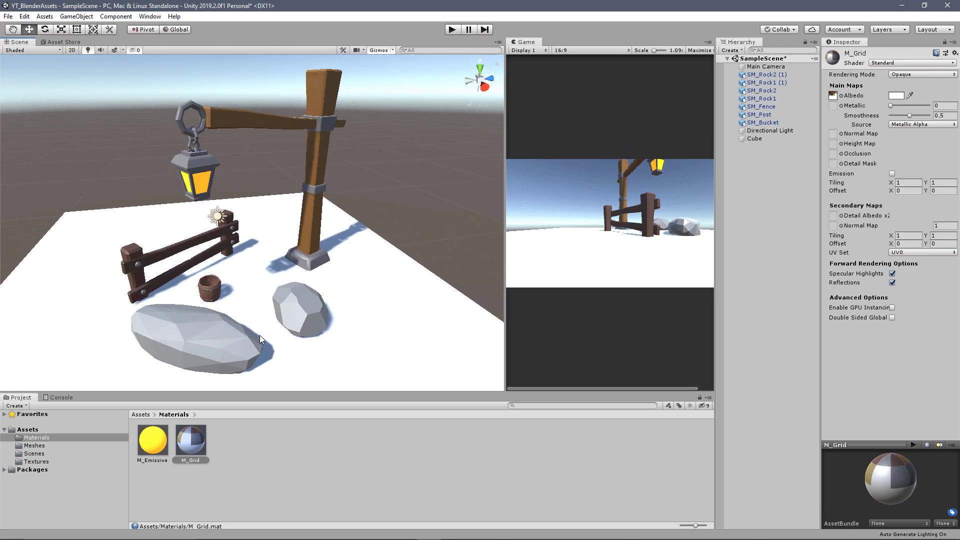
pyautogui.click(835, 107)
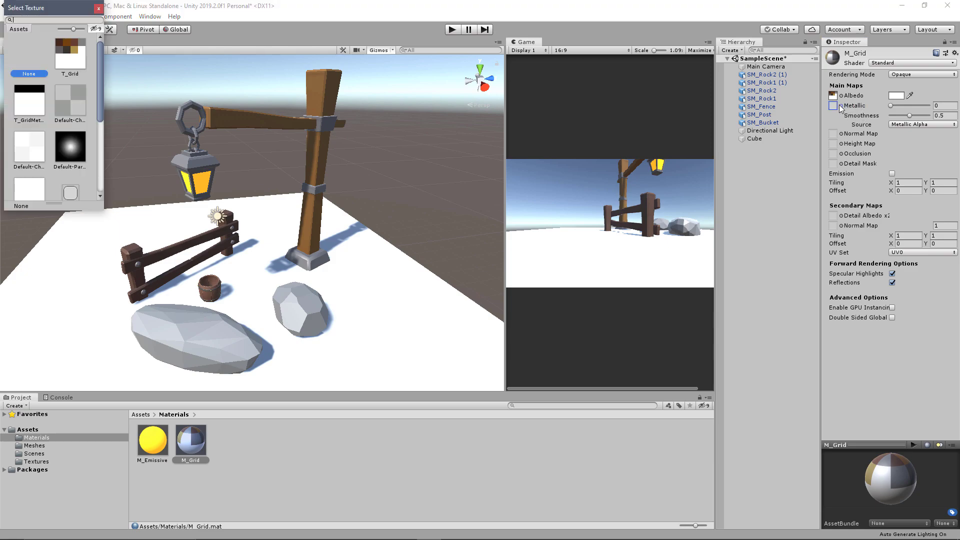
pyautogui.click(34, 106)
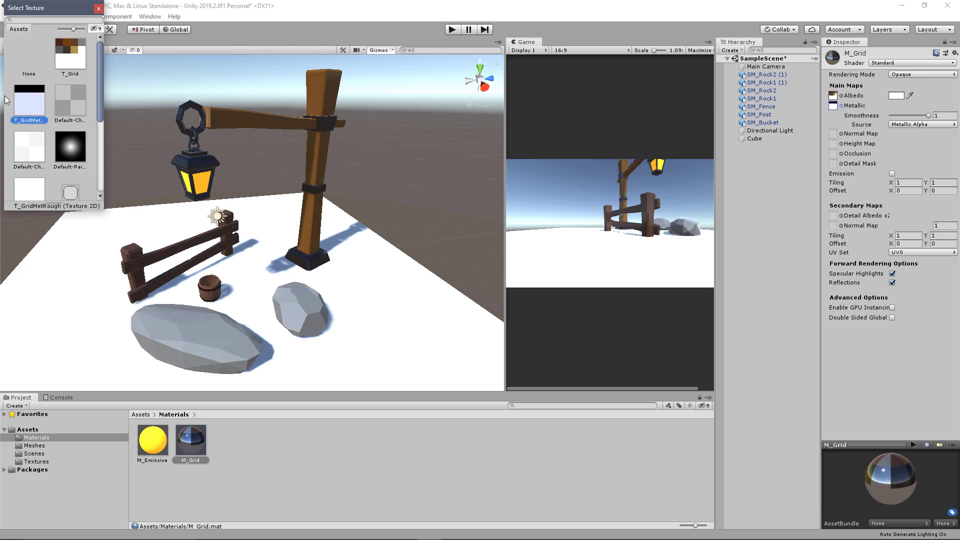
pyautogui.doubleClick(17, 103)
# Step: Examine the metallic shading on the post, lantern, fence and bucket from close up
pyautogui.keyDown('alt'); pyautogui.moveTo(265, 101); pyautogui.dragTo(335, 255); pyautogui.keyUp('alt')
pyautogui.keyDown('alt'); pyautogui.moveTo(339, 250); pyautogui.dragTo(349, 268); pyautogui.keyUp('alt')
pyautogui.moveTo(349, 268); pyautogui.dragTo(204, 210, button='middle')
pyautogui.keyDown('alt'); pyautogui.moveTo(203, 210); pyautogui.dragTo(180, 200); pyautogui.keyUp('alt')
pyautogui.moveTo(172, 138)
pyautogui.keyDown('alt'); pyautogui.mouseDown()
pyautogui.moveTo(202, 227)
pyautogui.moveTo(321, 188)
pyautogui.moveTo(293, 270)
pyautogui.mouseUp(); pyautogui.keyUp('alt')
pyautogui.scroll(8, 295, 278)
pyautogui.moveTo(295, 275); pyautogui.dragTo(219, 192, button='middle')
pyautogui.scroll(-6, 267, 198)
pyautogui.moveTo(249, 236); pyautogui.dragTo(225, 247, button='middle')
pyautogui.keyDown('alt'); pyautogui.moveTo(225, 246); pyautogui.dragTo(281, 226, button='right'); pyautogui.keyUp('alt')
pyautogui.keyDown('alt'); pyautogui.moveTo(281, 226); pyautogui.dragTo(437, 149); pyautogui.keyUp('alt')
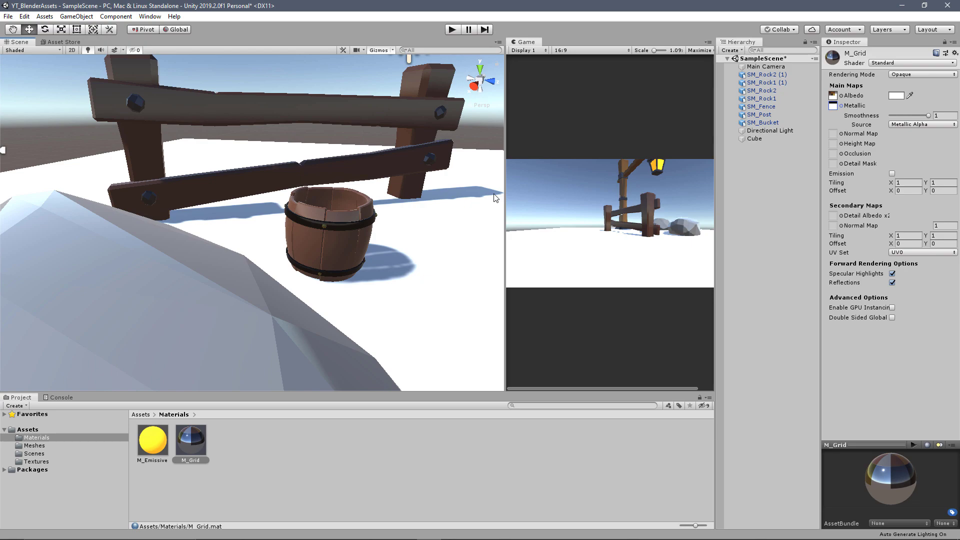
# Step: View the T_GridMetRough and T_Grid texture images at full size, closing each one after viewing
pyautogui.click(36, 462)
pyautogui.doubleClick(189, 448)
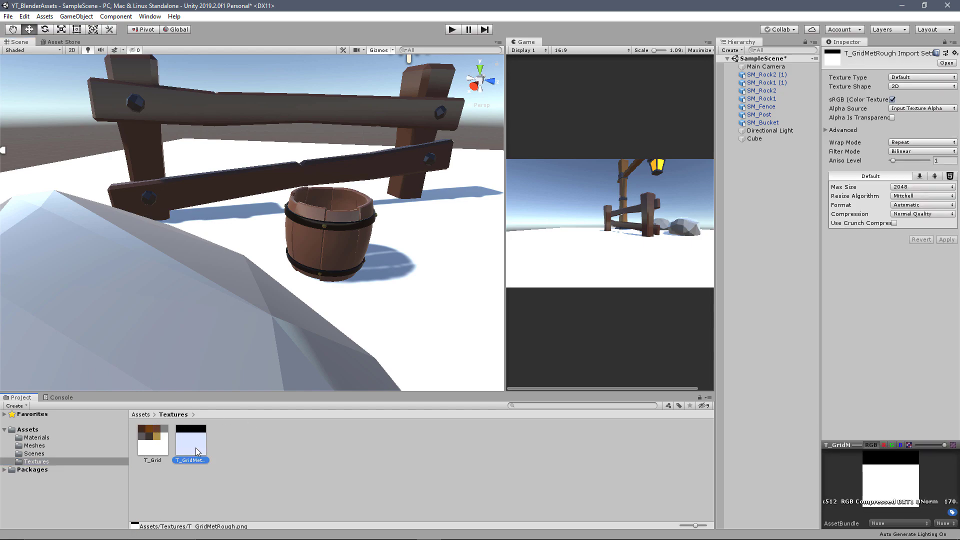
pyautogui.moveTo(644, 64); pyautogui.dragTo(567, 46)
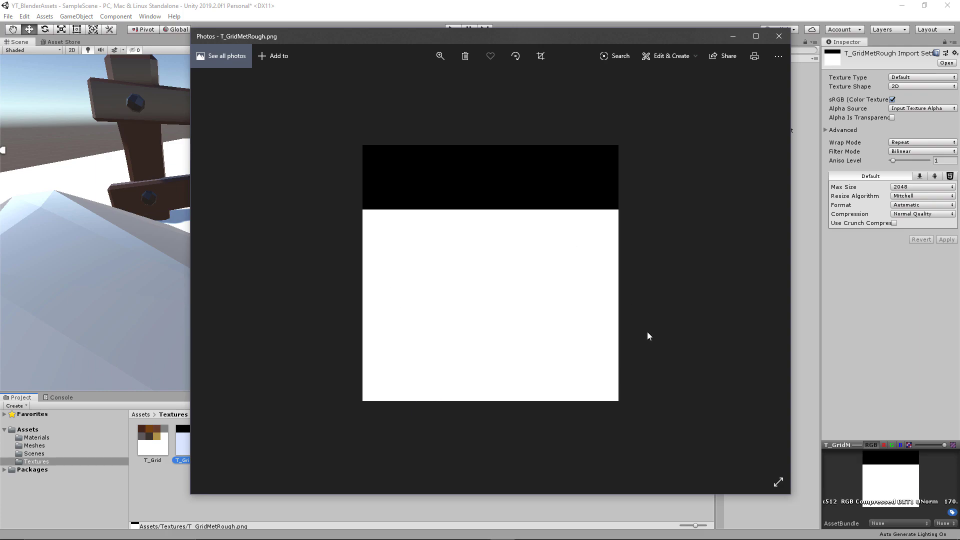
pyautogui.click(782, 36)
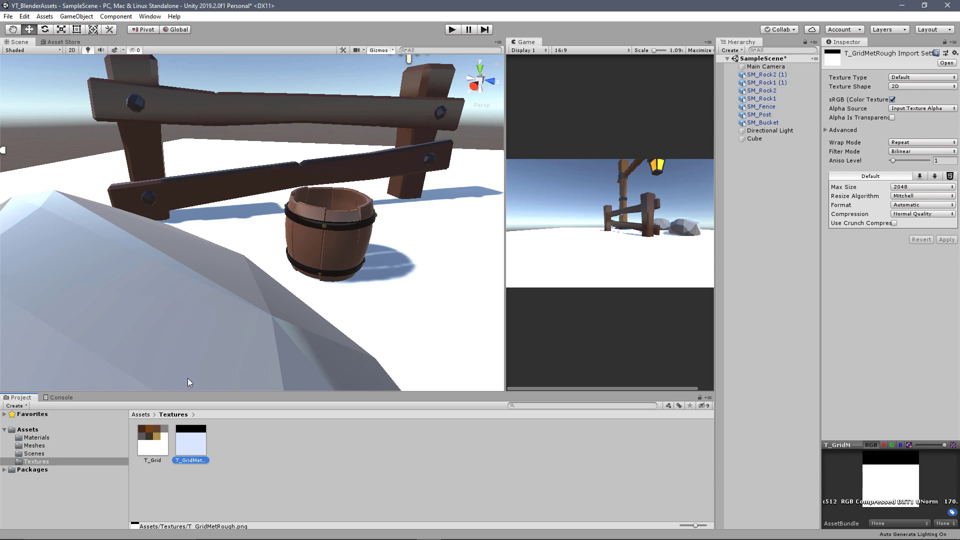
pyautogui.click(152, 449)
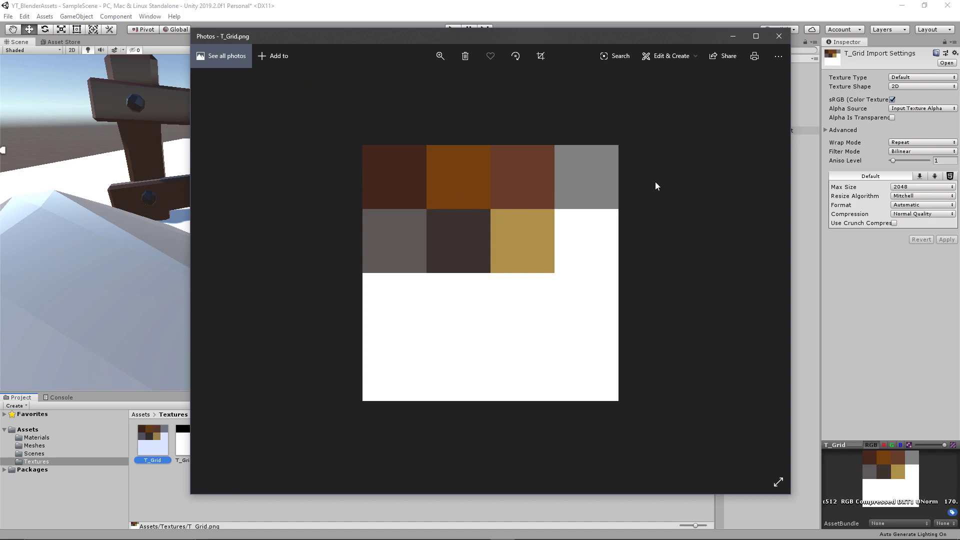
pyautogui.click(779, 36)
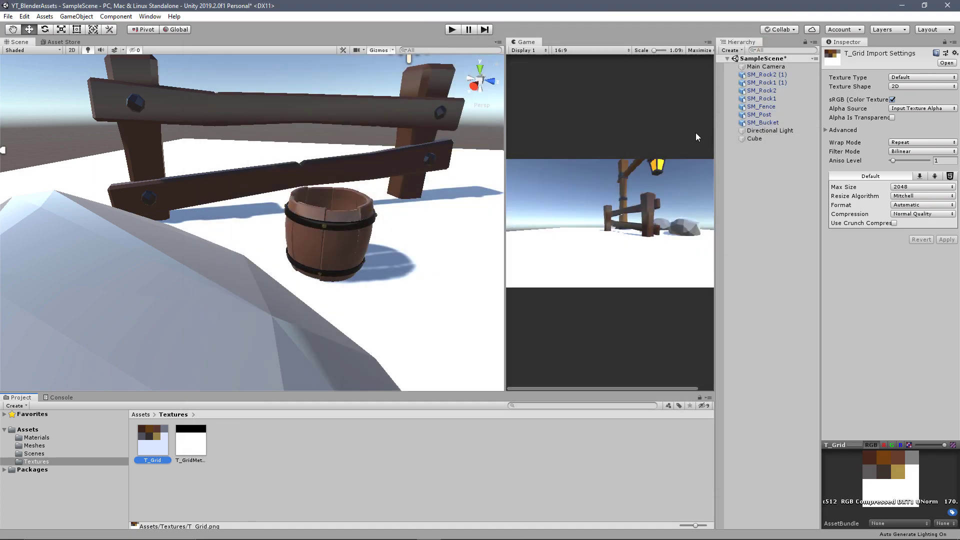
# Step: Examine the surface reflections on the bucket's wood, bands and rivets from different sides
pyautogui.scroll(-1, 422, 162)
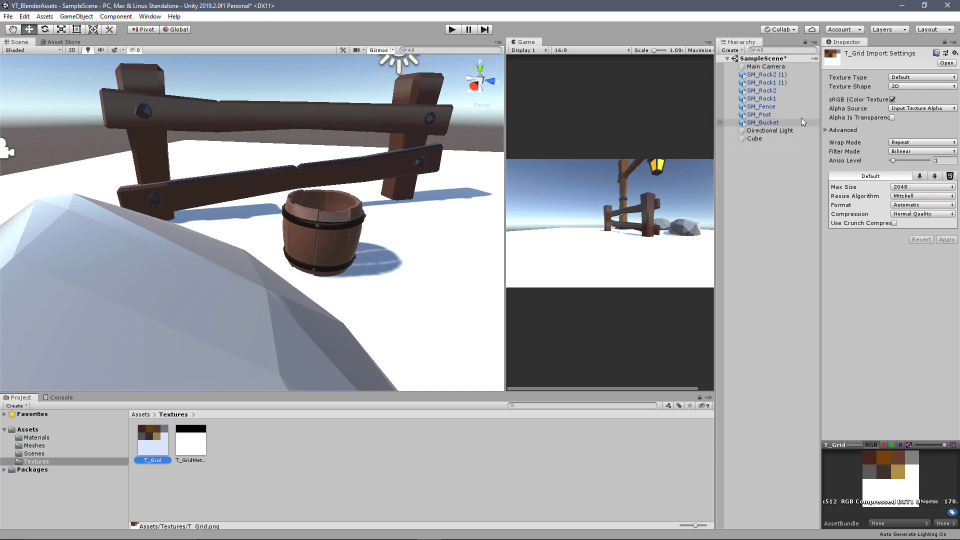
pyautogui.scroll(4, 360, 214)
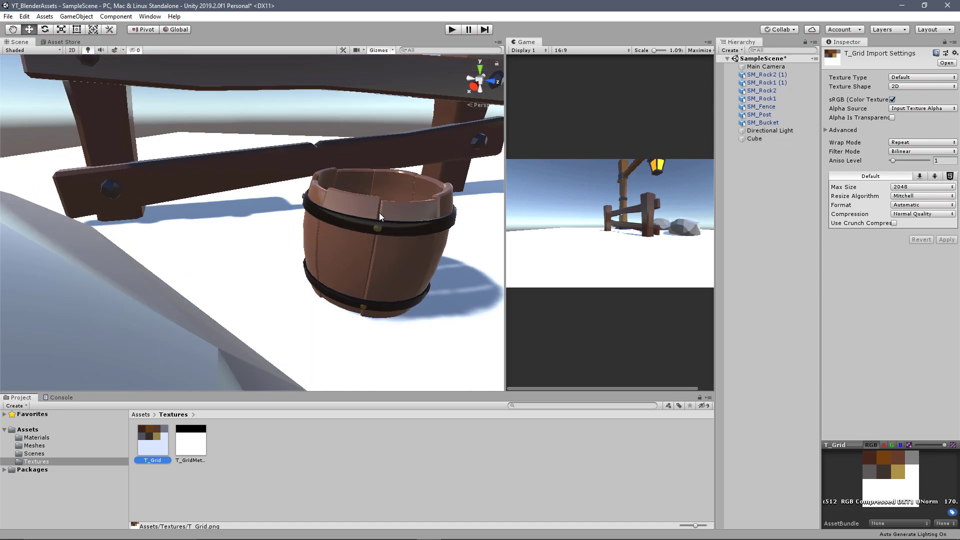
pyautogui.keyDown('alt'); pyautogui.moveTo(379, 212); pyautogui.dragTo(350, 224); pyautogui.keyUp('alt')
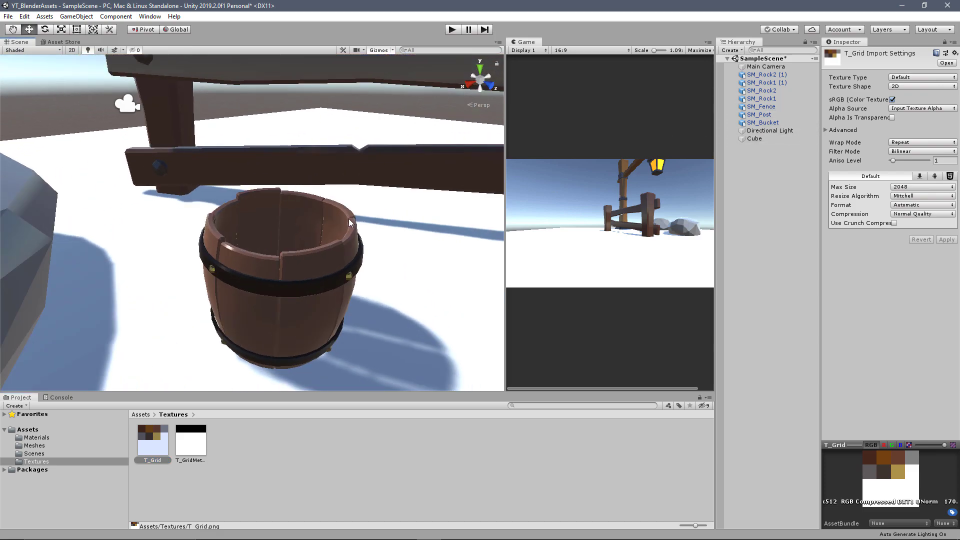
pyautogui.scroll(-4, 353, 228)
pyautogui.keyDown('alt'); pyautogui.moveTo(217, 243); pyautogui.dragTo(302, 225); pyautogui.keyUp('alt')
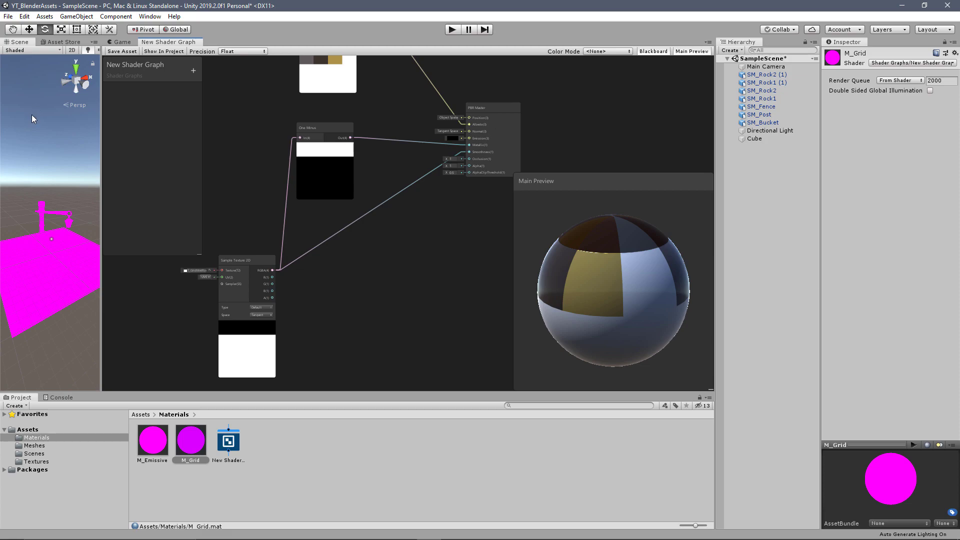
# Step: Compare the scene with the shader graph, examining its texture, One Minus and PBR Master connections, and show the Textures folder
pyautogui.moveTo(104, 126); pyautogui.dragTo(409, 148)
pyautogui.moveTo(282, 269); pyautogui.dragTo(278, 211, button='middle')
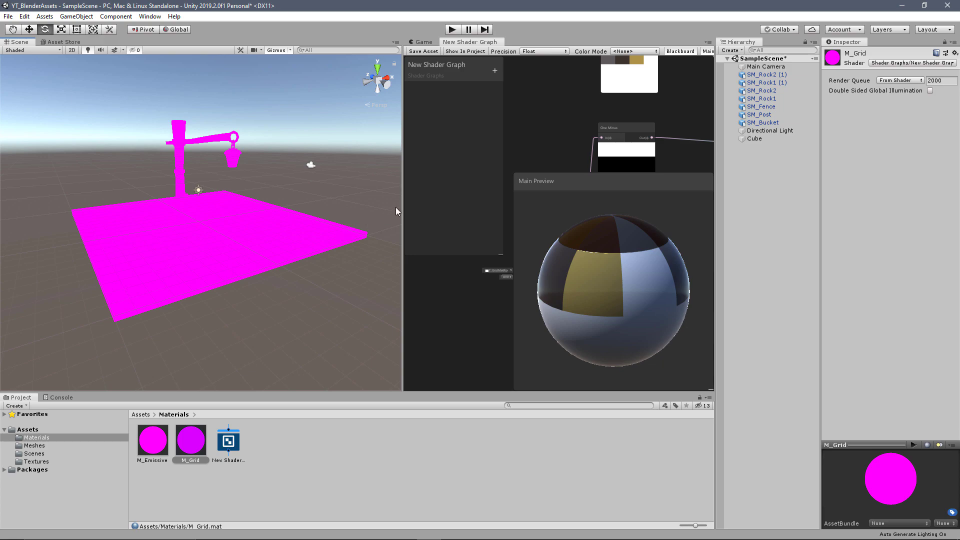
pyautogui.moveTo(401, 202); pyautogui.dragTo(180, 224)
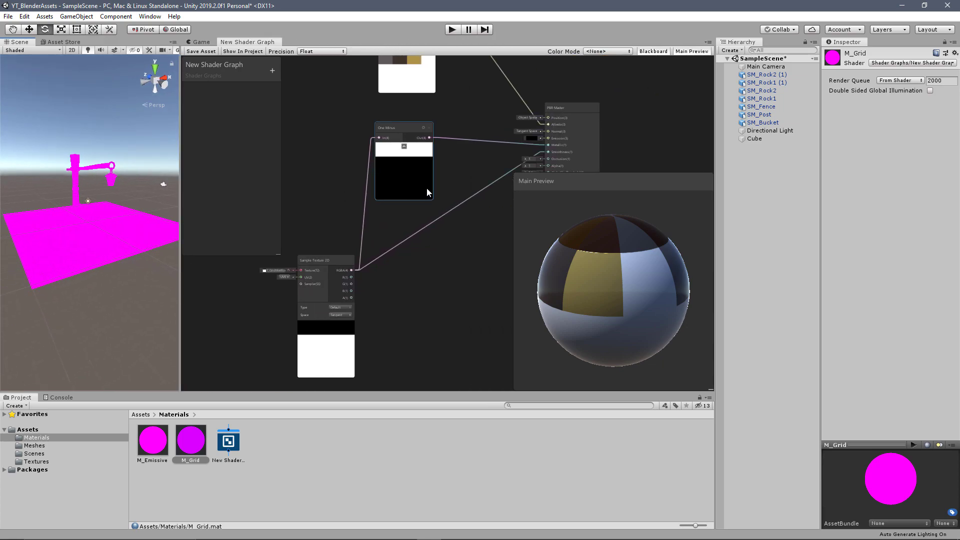
pyautogui.moveTo(438, 204); pyautogui.dragTo(437, 237, button='middle')
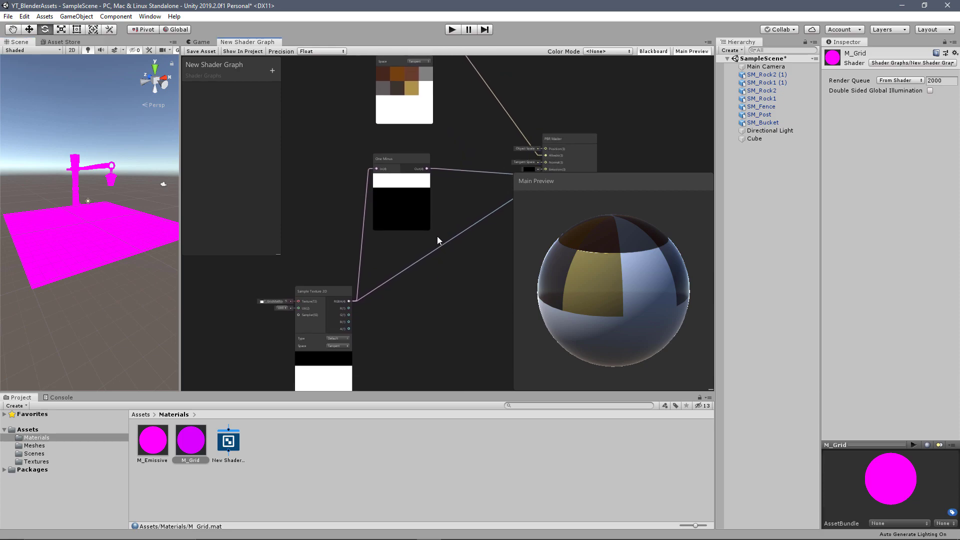
pyautogui.scroll(-1, 437, 236)
pyautogui.moveTo(457, 162); pyautogui.dragTo(400, 190, button='middle')
pyautogui.scroll(-2, 377, 192)
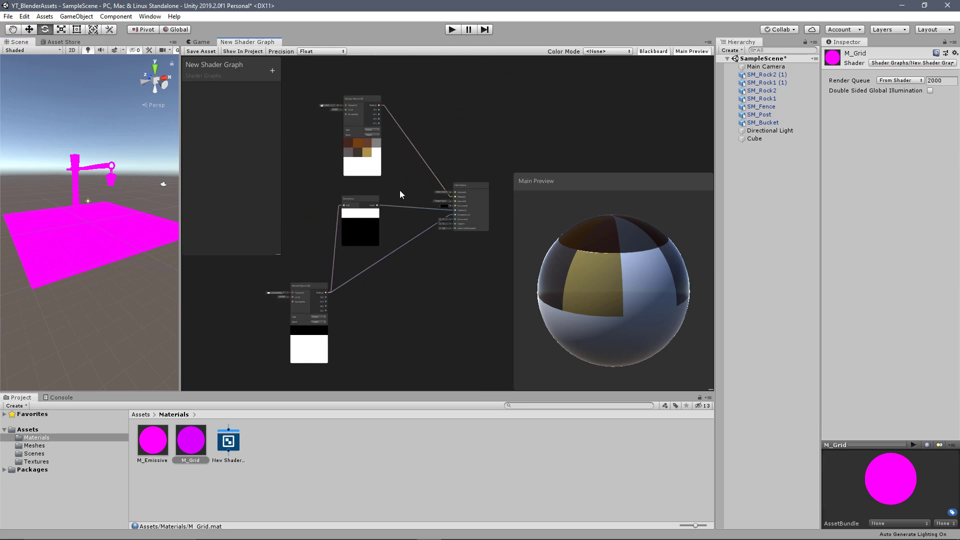
pyautogui.scroll(1, 399, 194)
pyautogui.scroll(1, 377, 231)
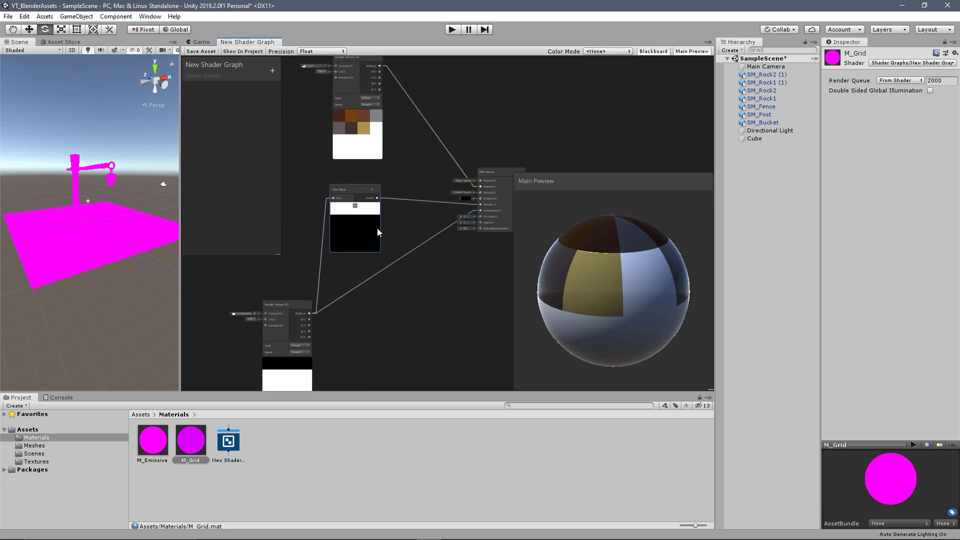
pyautogui.click(418, 152)
pyautogui.moveTo(180, 134); pyautogui.dragTo(102, 140)
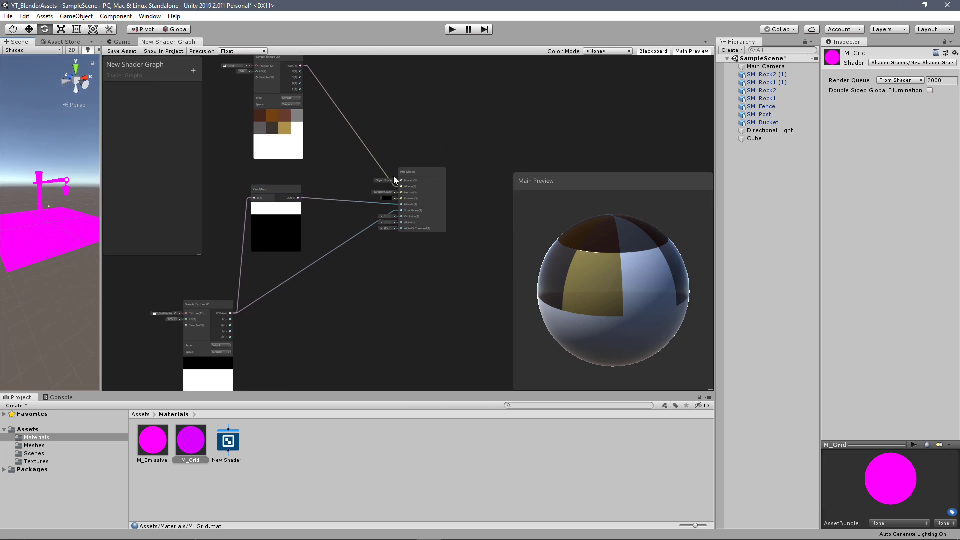
pyautogui.click(50, 462)
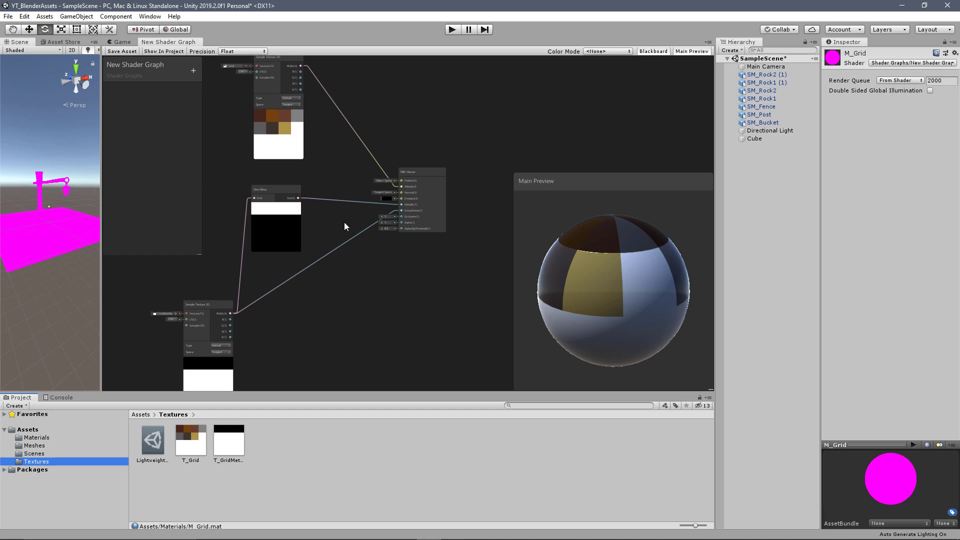
# Step: Set the shader graph's main preview to the custom mesh SM_Bucket and rotate it to show the bucket's side
pyautogui.moveTo(347, 220); pyautogui.dragTo(357, 248, button='middle')
pyautogui.moveTo(573, 235); pyautogui.dragTo(598, 278)
pyautogui.moveTo(578, 235); pyautogui.dragTo(645, 332)
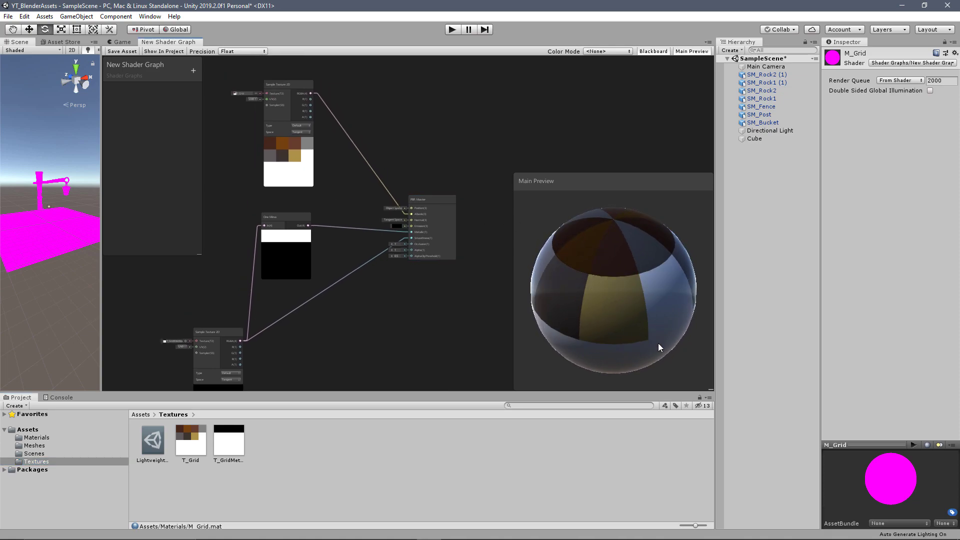
pyautogui.rightClick(627, 280)
pyautogui.click(679, 341)
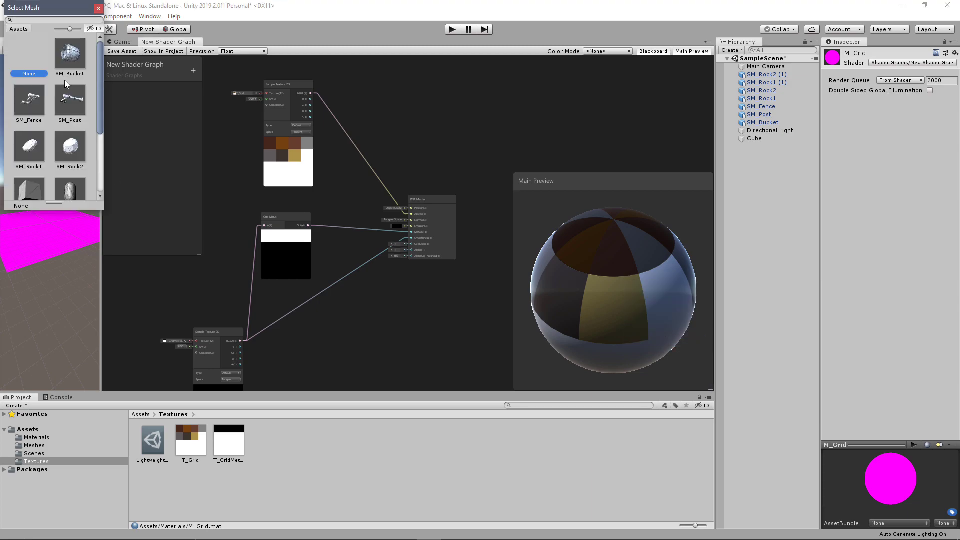
pyautogui.click(69, 54)
pyautogui.moveTo(655, 344); pyautogui.dragTo(673, 233)
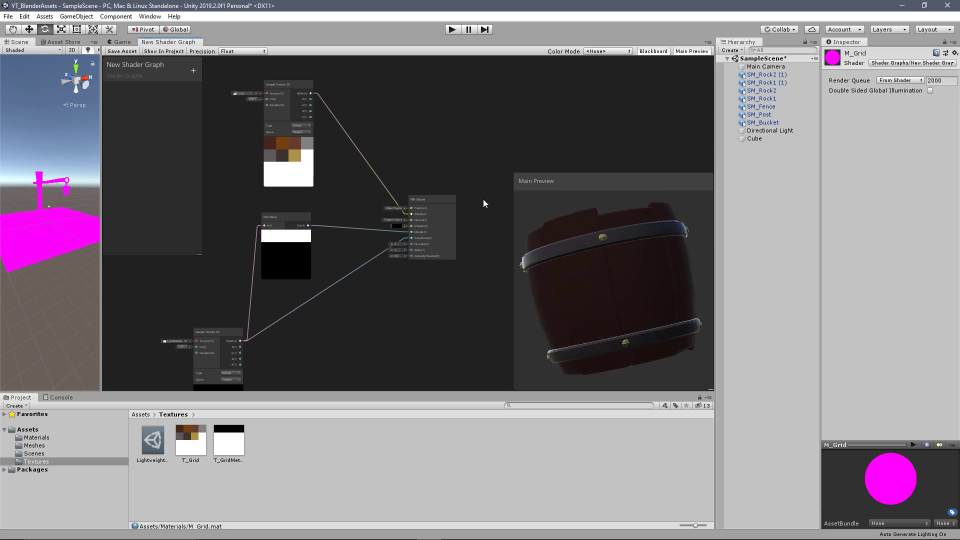
# Step: Examine how the T_Grid texture sample's RGBA output connects to the PBR Master's Albedo input
pyautogui.scroll(4, 302, 139)
pyautogui.moveTo(317, 122); pyautogui.dragTo(323, 157, button='middle')
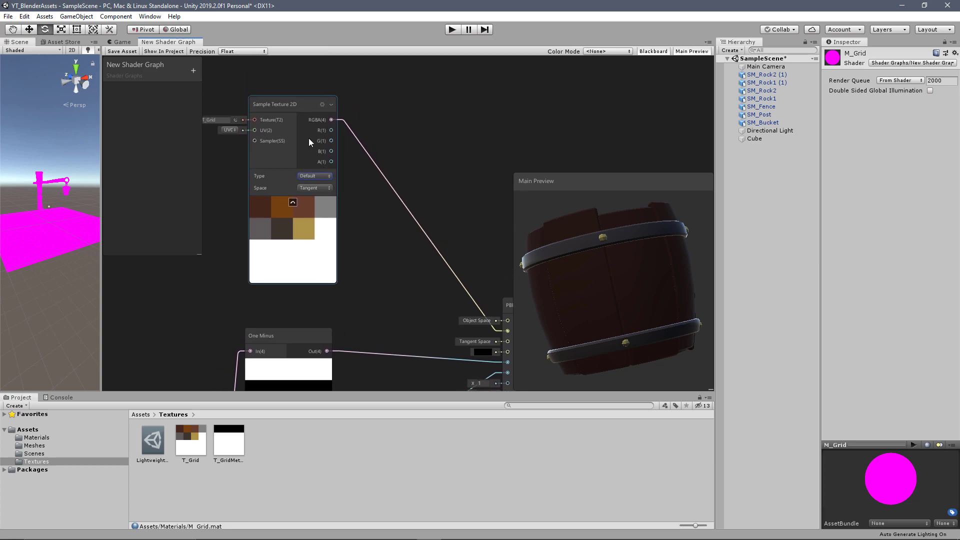
pyautogui.moveTo(418, 274); pyautogui.dragTo(347, 218, button='middle')
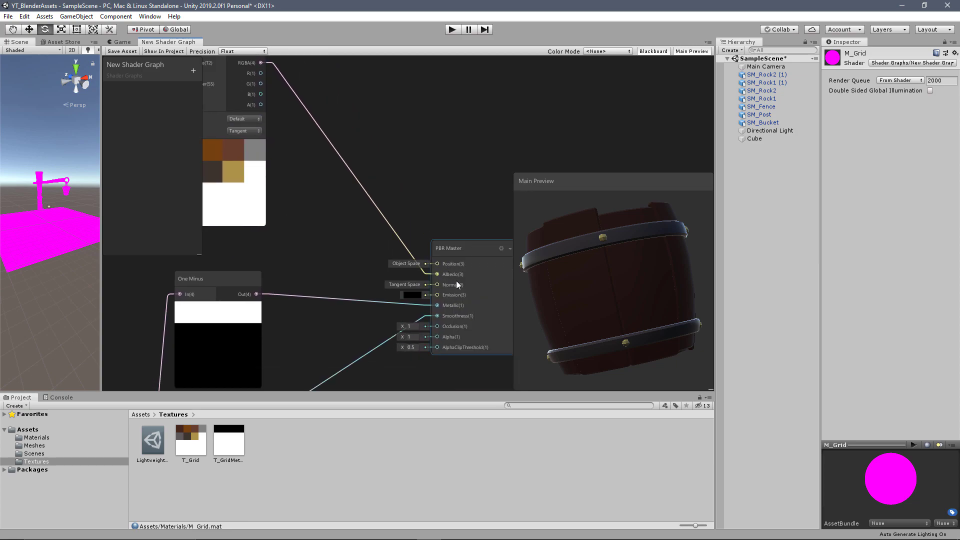
# Step: Examine the T_Grid sample's link to Albedo and the One Minus output's link to the PBR Master's Metallic input
pyautogui.moveTo(473, 269); pyautogui.dragTo(440, 262, button='middle')
pyautogui.moveTo(390, 202); pyautogui.dragTo(498, 271, button='middle')
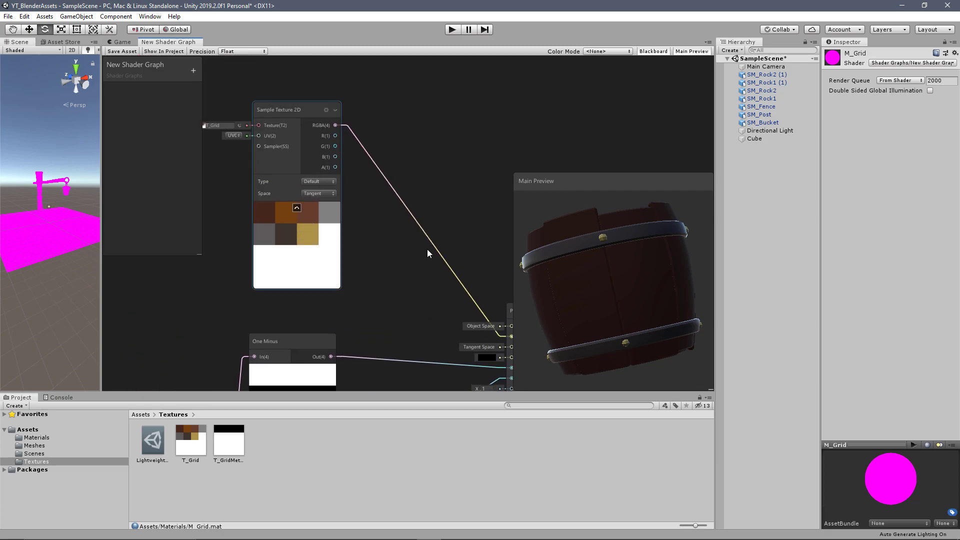
pyautogui.moveTo(565, 253); pyautogui.dragTo(602, 250)
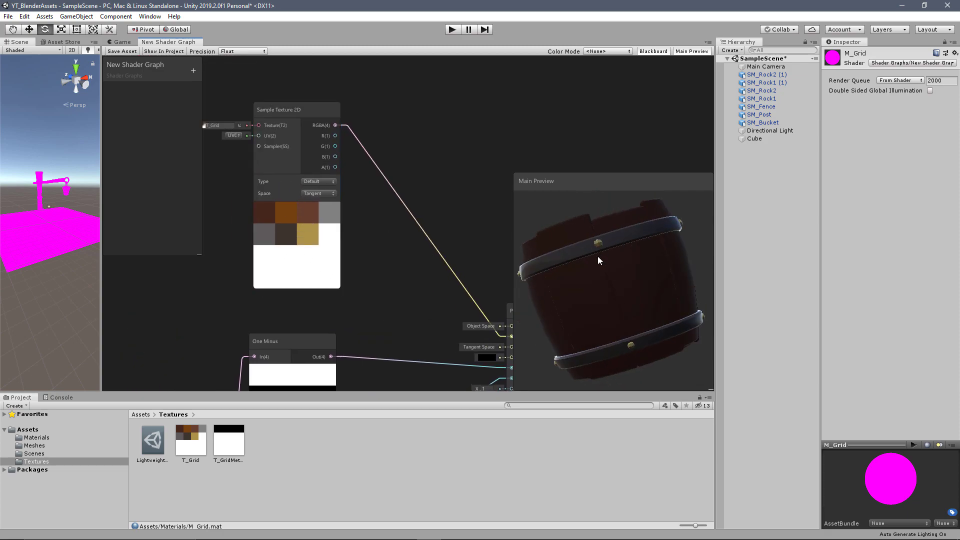
pyautogui.moveTo(393, 374); pyautogui.dragTo(356, 251, button='middle')
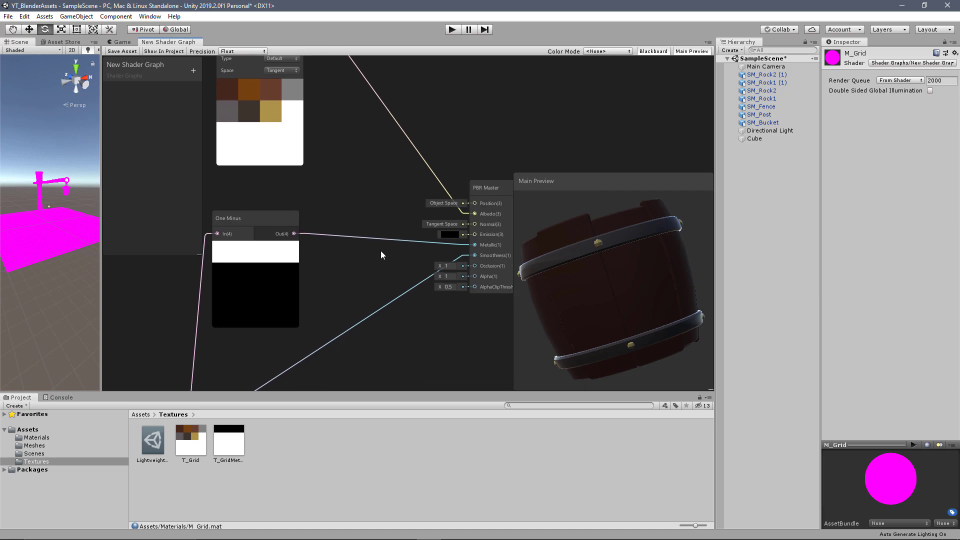
pyautogui.moveTo(390, 251); pyautogui.dragTo(368, 233, button='middle')
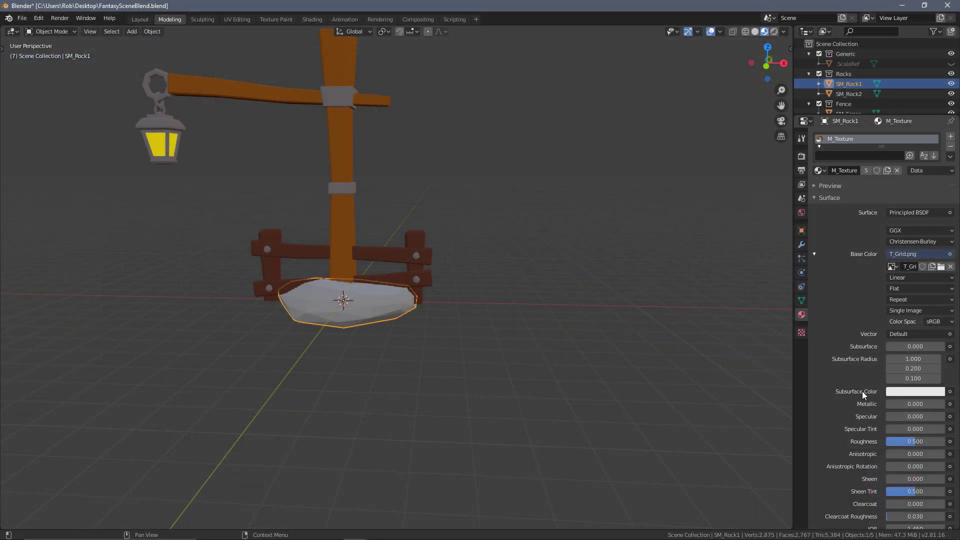
# Step: Switch to Blender and set the Metallic value of SM_Rock1's M_Texture material to 1
pyautogui.click(909, 405)
pyautogui.write('1')
pyautogui.press('Tab')
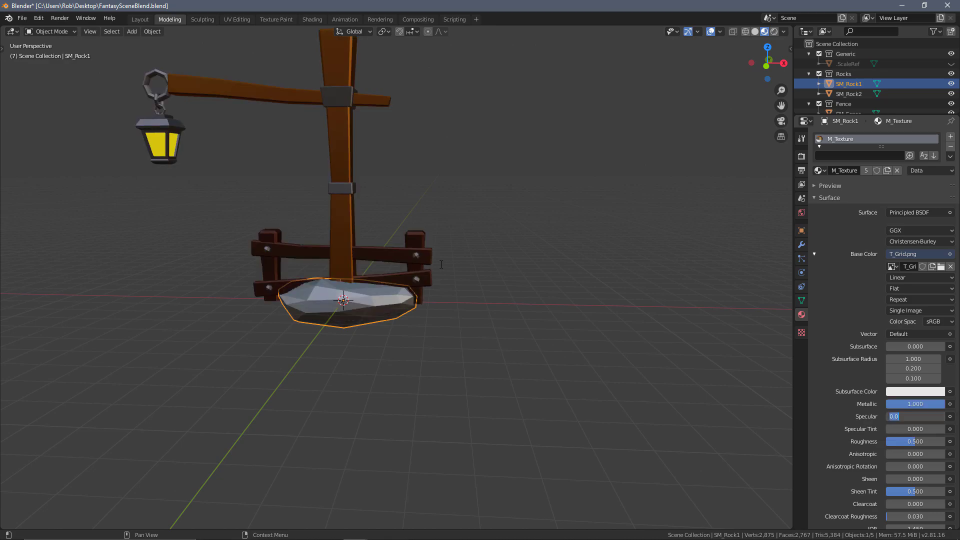
pyautogui.press('Return')
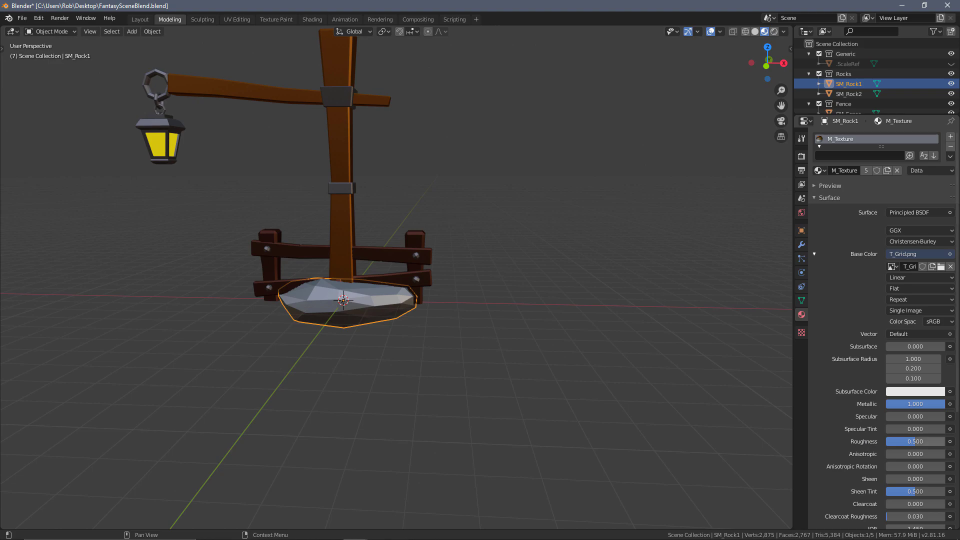
pyautogui.moveTo(482, 203); pyautogui.dragTo(373, 184, button='middle')
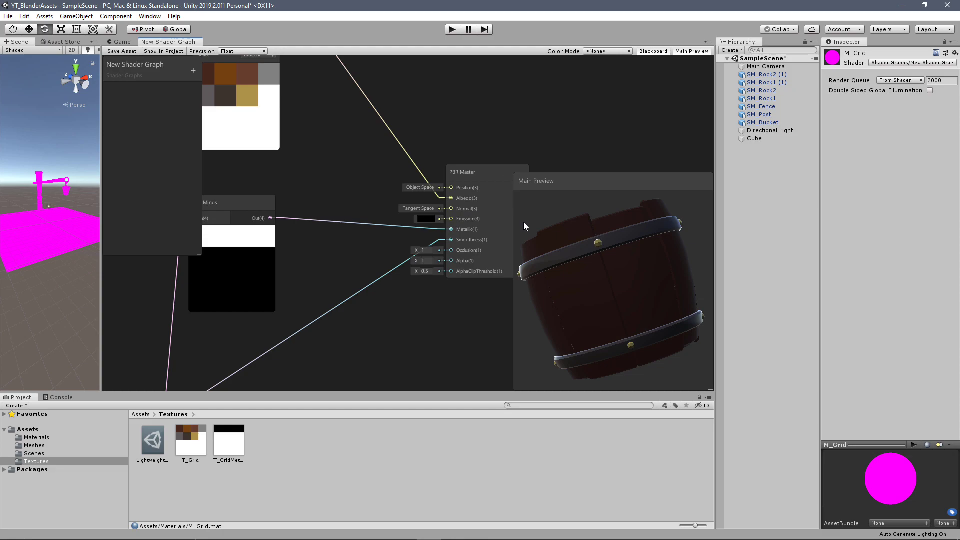
# Step: Switch back to Unity and trace the metallic texture sample through One Minus to Metallic and directly to Smoothness
pyautogui.click(485, 233)
pyautogui.moveTo(485, 233); pyautogui.dragTo(453, 220, button='middle')
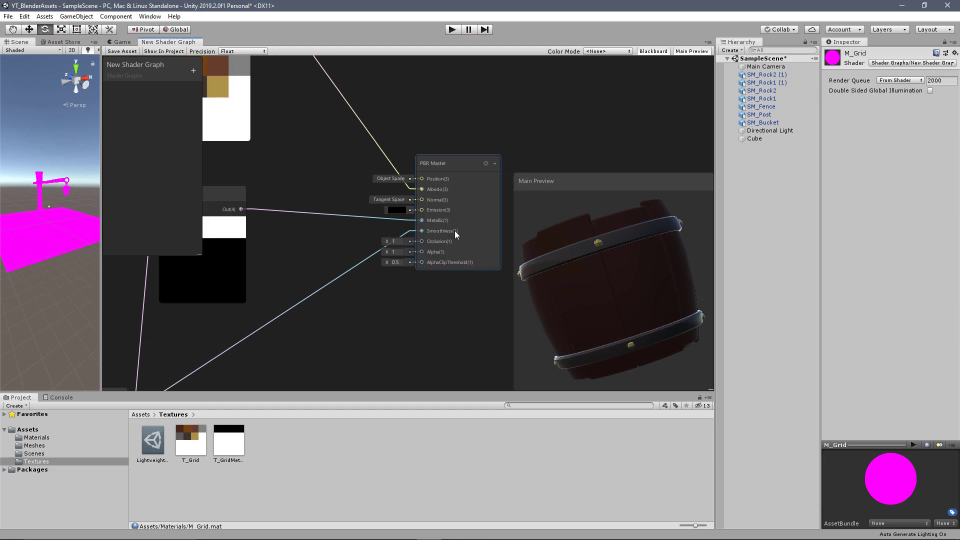
pyautogui.moveTo(389, 282); pyautogui.dragTo(440, 241, button='middle')
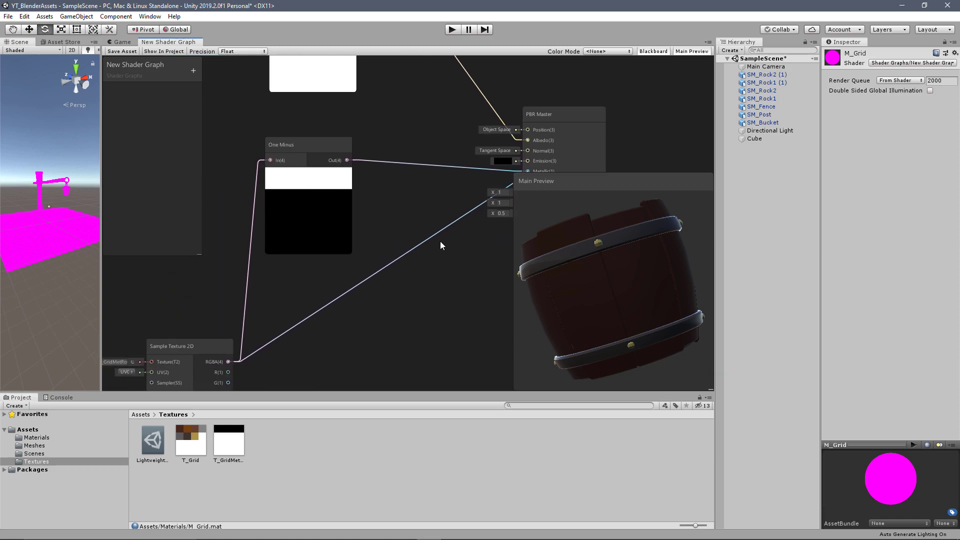
pyautogui.click(328, 205)
pyautogui.moveTo(372, 249); pyautogui.dragTo(383, 202, button='middle')
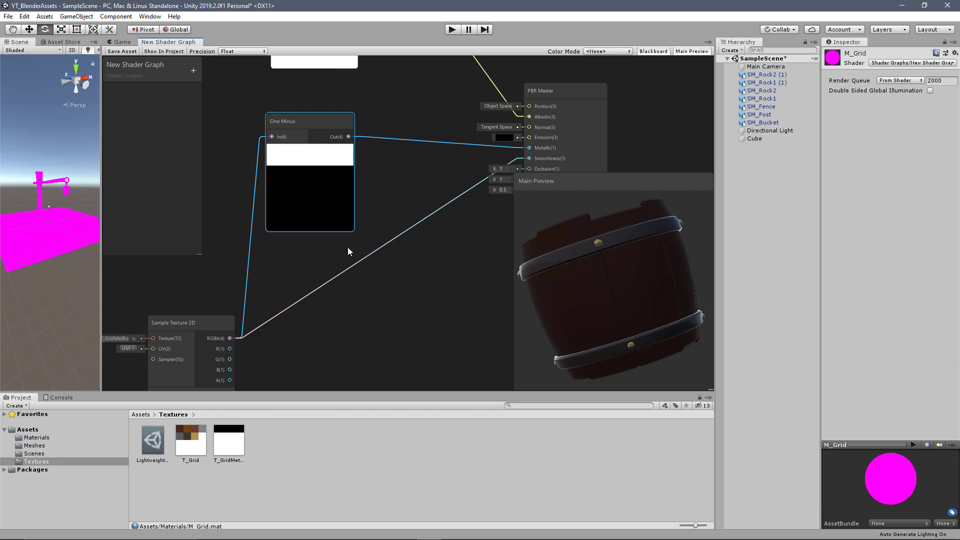
pyautogui.moveTo(538, 160); pyautogui.dragTo(533, 146, button='middle')
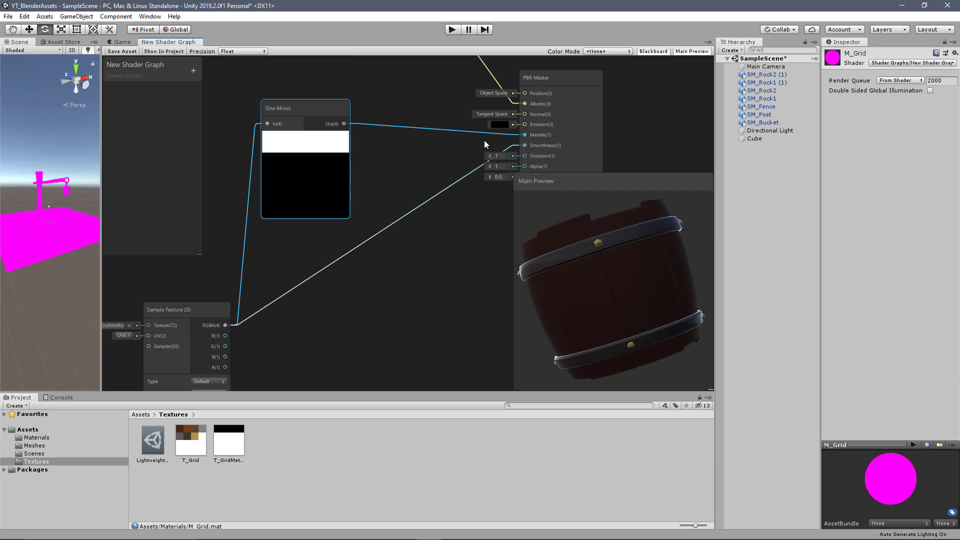
pyautogui.moveTo(263, 350); pyautogui.dragTo(391, 210, button='middle')
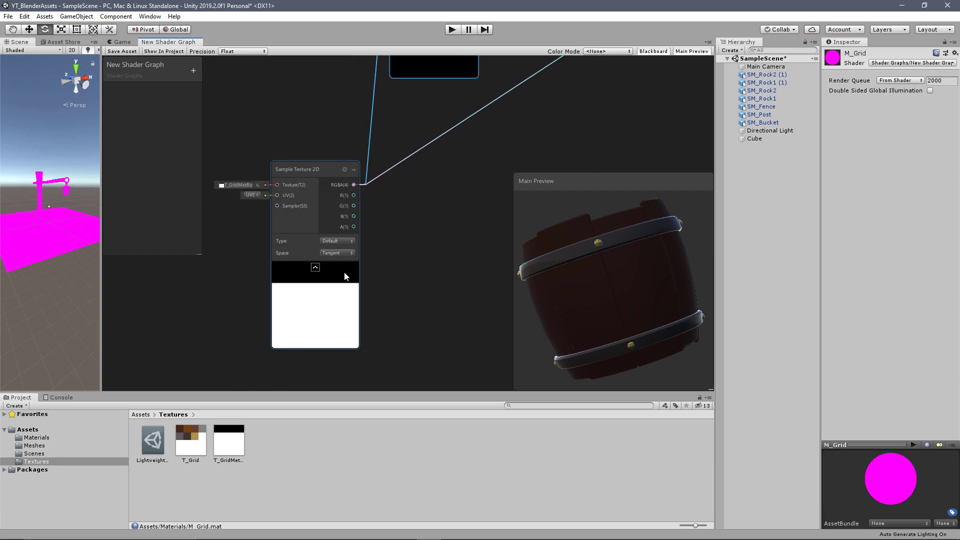
# Step: Search the shader graph's node creation list for the One Minus node
pyautogui.moveTo(363, 248); pyautogui.dragTo(311, 347, button='middle')
pyautogui.moveTo(422, 114); pyautogui.dragTo(366, 192, button='middle')
pyautogui.rightClick(392, 262)
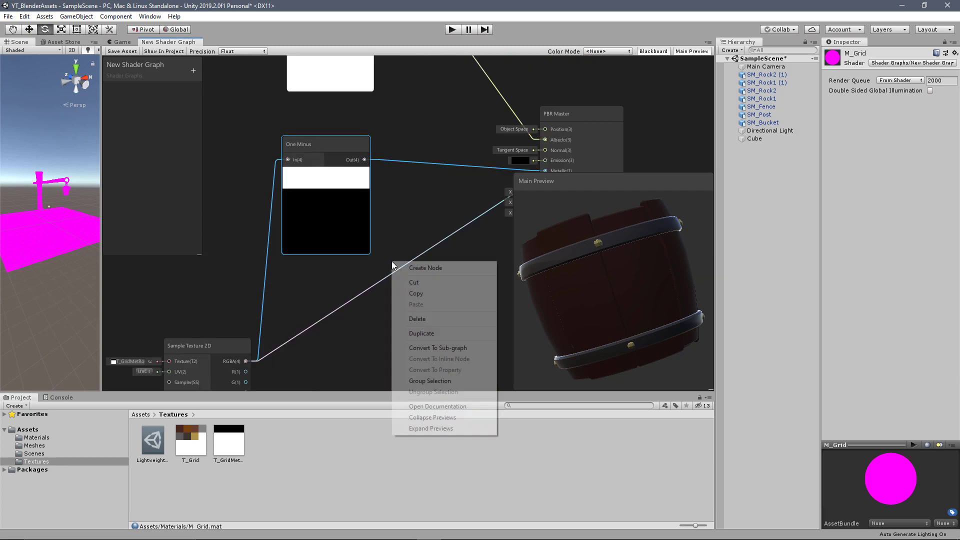
pyautogui.click(417, 270)
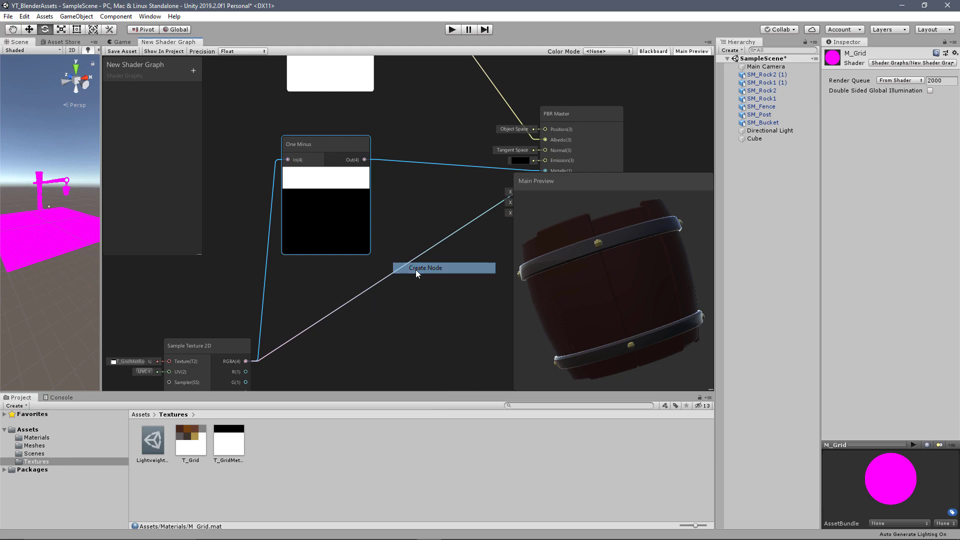
pyautogui.write('onem')
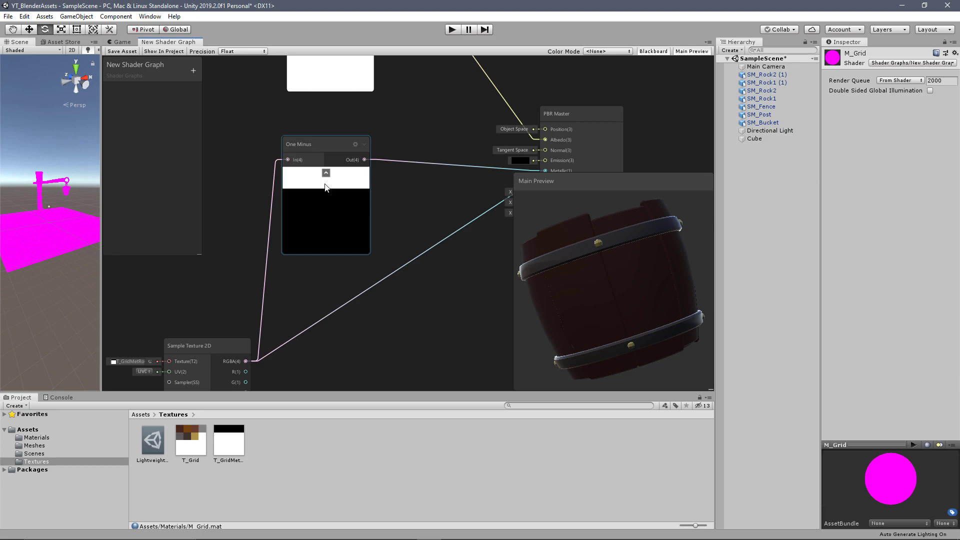
pyautogui.rightClick(260, 206)
pyautogui.click(407, 189)
# Step: Compare the bucket preview from different angles with the Metallic and Smoothness connections in the shader graph
pyautogui.moveTo(424, 180); pyautogui.dragTo(401, 154, button='middle')
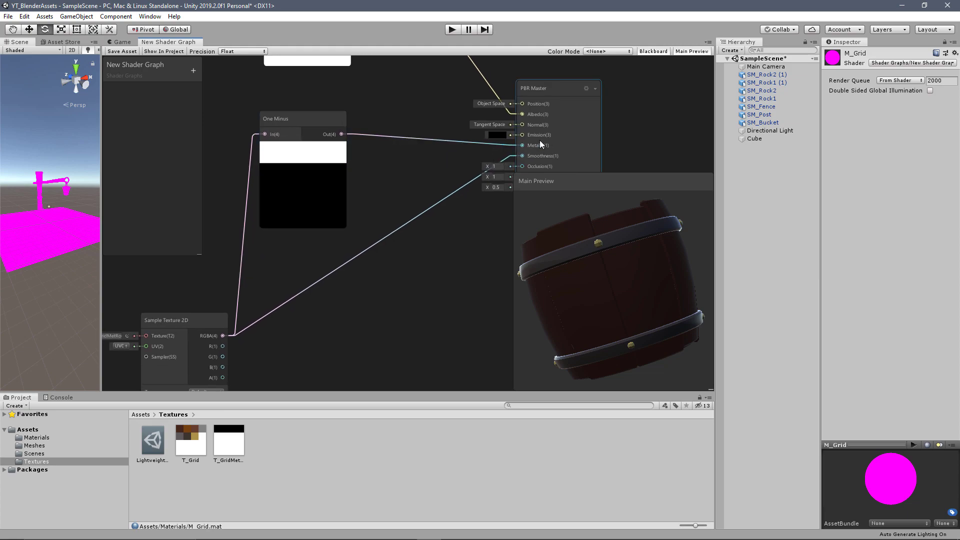
pyautogui.moveTo(642, 265); pyautogui.dragTo(595, 275)
pyautogui.moveTo(466, 217); pyautogui.dragTo(447, 204, button='middle')
pyautogui.moveTo(352, 240); pyautogui.dragTo(392, 203, button='middle')
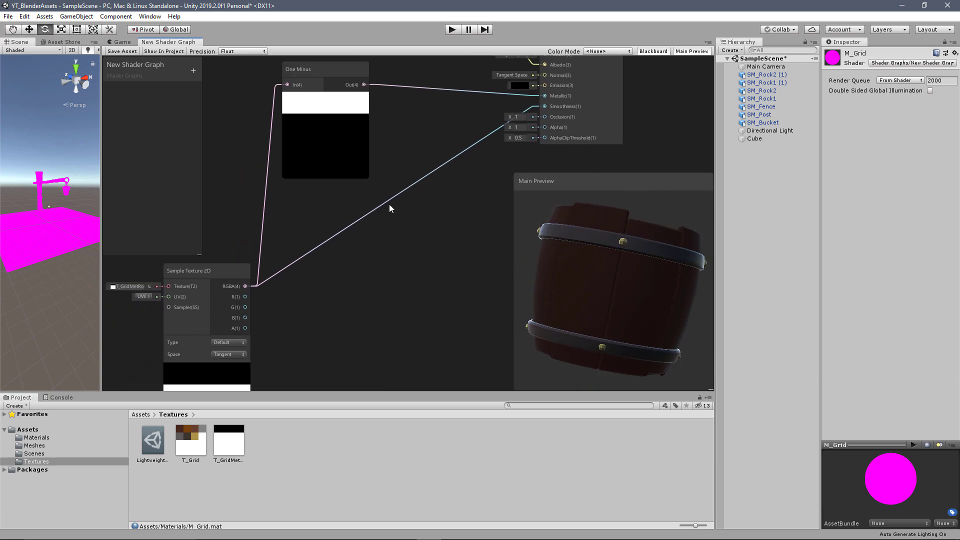
pyautogui.moveTo(230, 317); pyautogui.dragTo(253, 279, button='middle')
pyautogui.moveTo(397, 210); pyautogui.dragTo(326, 278, button='middle')
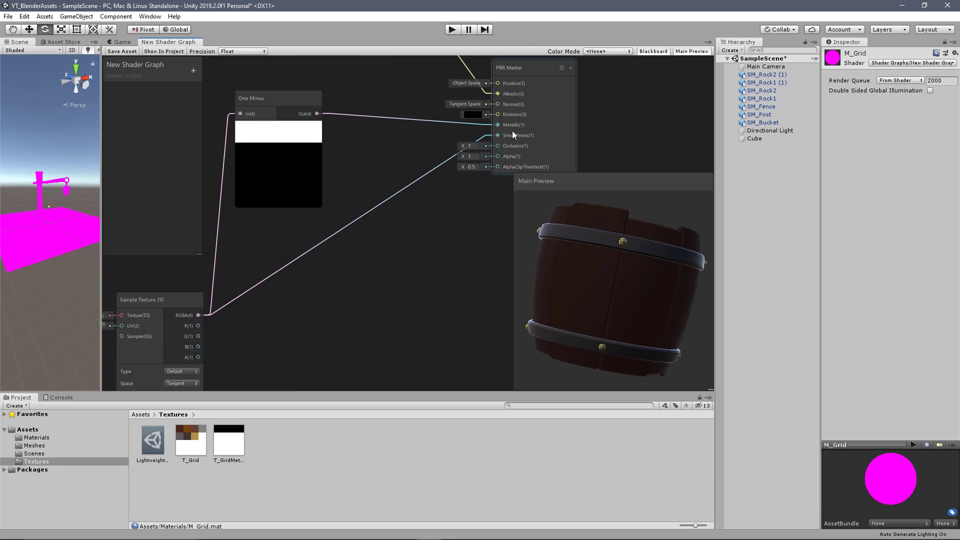
pyautogui.moveTo(650, 270); pyautogui.dragTo(614, 279)
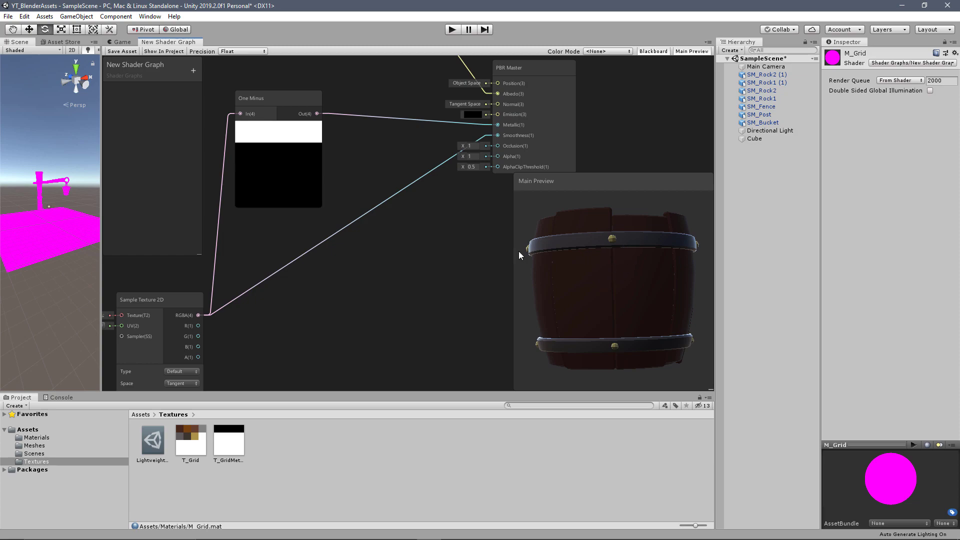
# Step: Set the main preview to the custom mesh SM_Post and rotate it to view the post and lantern
pyautogui.scroll(-3, 420, 258)
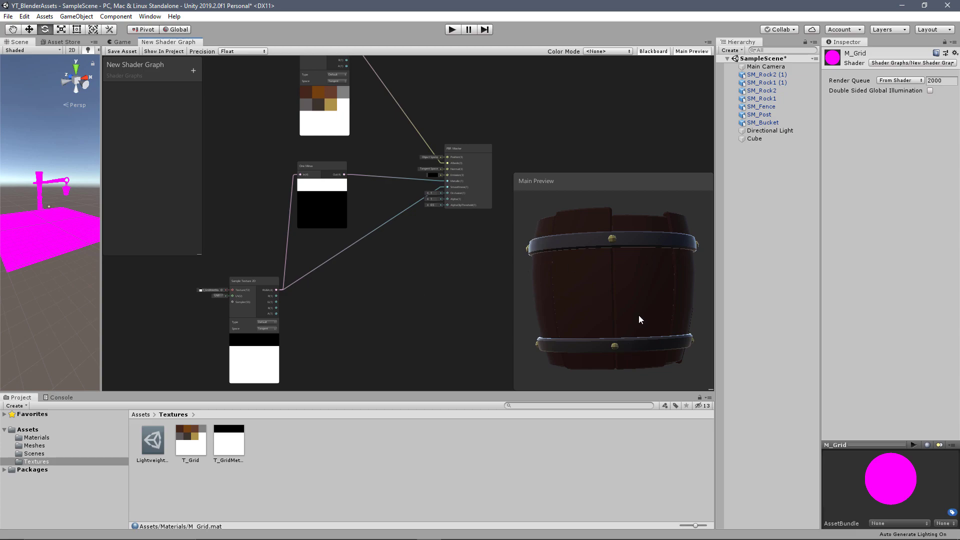
pyautogui.rightClick(604, 257)
pyautogui.click(650, 323)
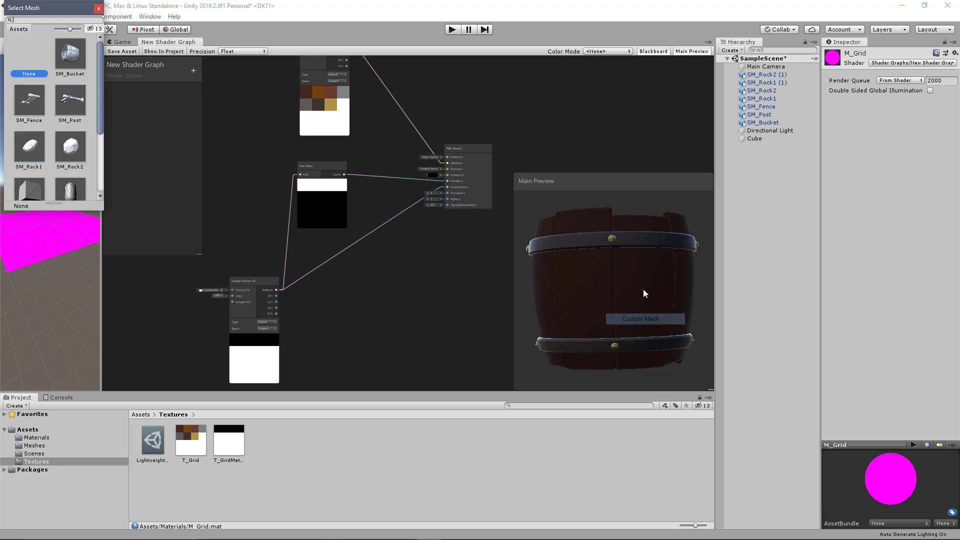
pyautogui.click(77, 107)
pyautogui.moveTo(615, 295); pyautogui.dragTo(597, 332)
pyautogui.moveTo(593, 238); pyautogui.dragTo(613, 215)
# Step: Set the main preview to a custom rock mesh and rotate it
pyautogui.rightClick(630, 239)
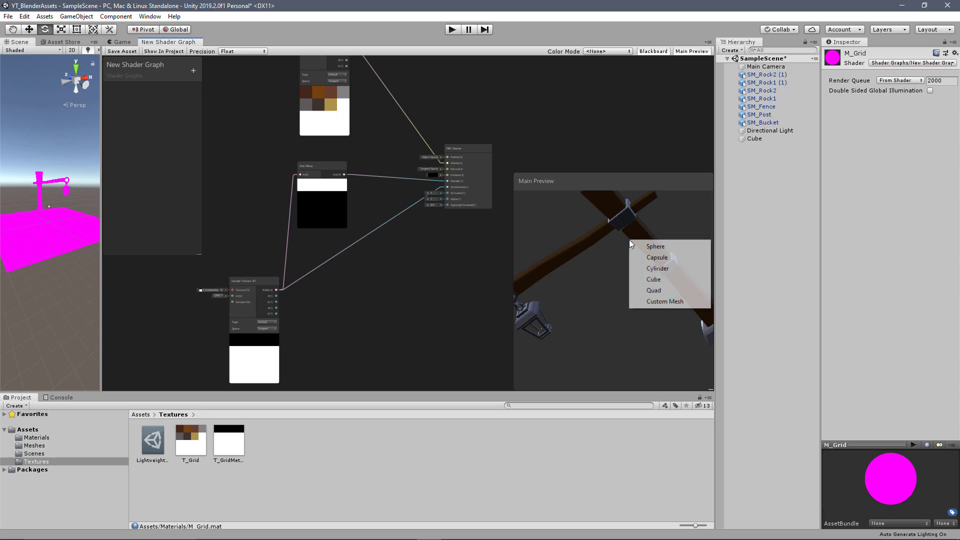
pyautogui.click(674, 301)
pyautogui.moveTo(609, 270)
pyautogui.mouseDown()
pyautogui.moveTo(554, 345)
pyautogui.moveTo(616, 295)
pyautogui.moveTo(598, 283)
pyautogui.mouseUp()
# Step: Set the main preview to the custom mesh SM_Fence and rotate and zoom it to inspect the fence
pyautogui.rightClick(597, 283)
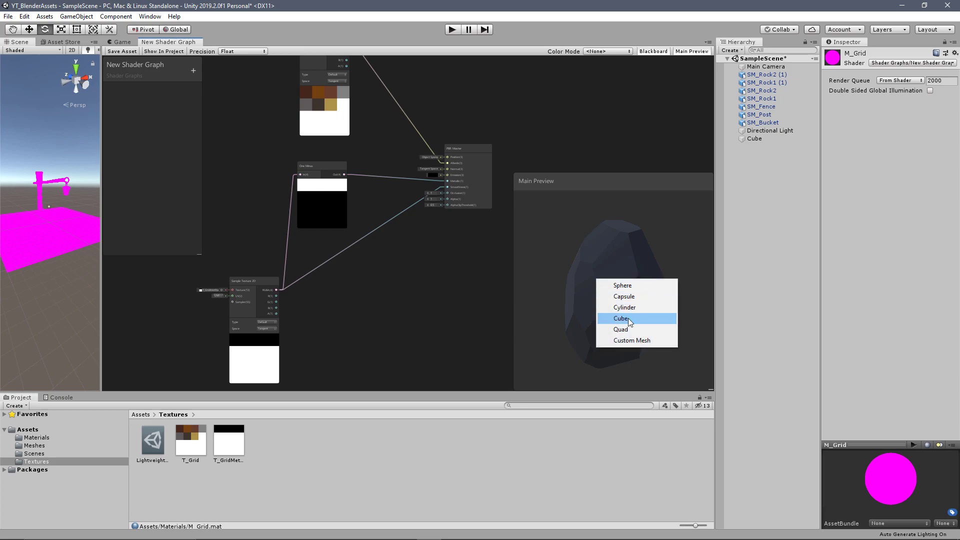
pyautogui.click(636, 340)
pyautogui.scroll(3, 72, 112)
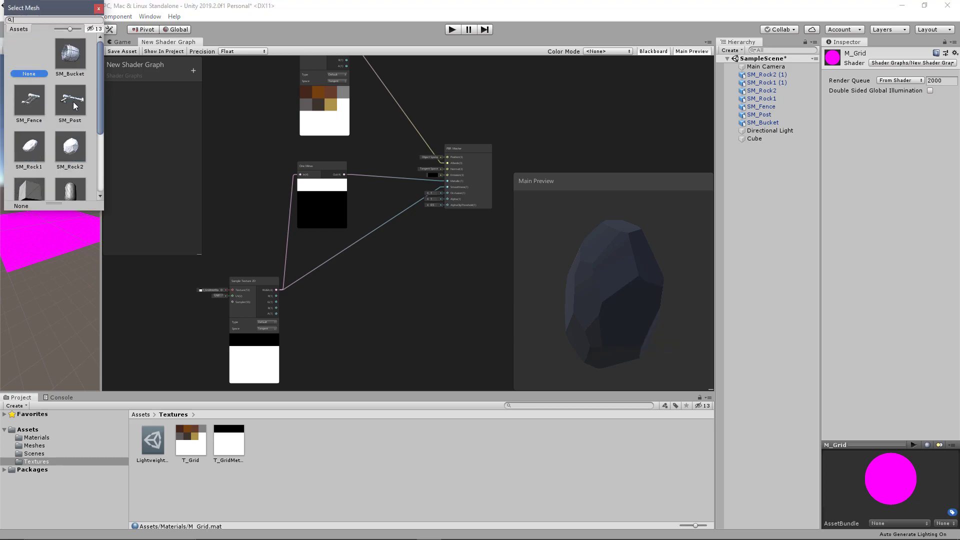
pyautogui.click(41, 97)
pyautogui.moveTo(518, 252); pyautogui.dragTo(555, 227)
pyautogui.scroll(5, 571, 231)
pyautogui.moveTo(588, 254)
pyautogui.mouseDown()
pyautogui.moveTo(661, 295)
pyautogui.moveTo(652, 264)
pyautogui.moveTo(576, 308)
pyautogui.moveTo(583, 350)
pyautogui.moveTo(605, 325)
pyautogui.moveTo(563, 334)
pyautogui.moveTo(564, 295)
pyautogui.moveTo(746, 347)
pyautogui.moveTo(662, 270)
pyautogui.moveTo(448, 342)
pyautogui.moveTo(580, 248)
pyautogui.mouseUp()
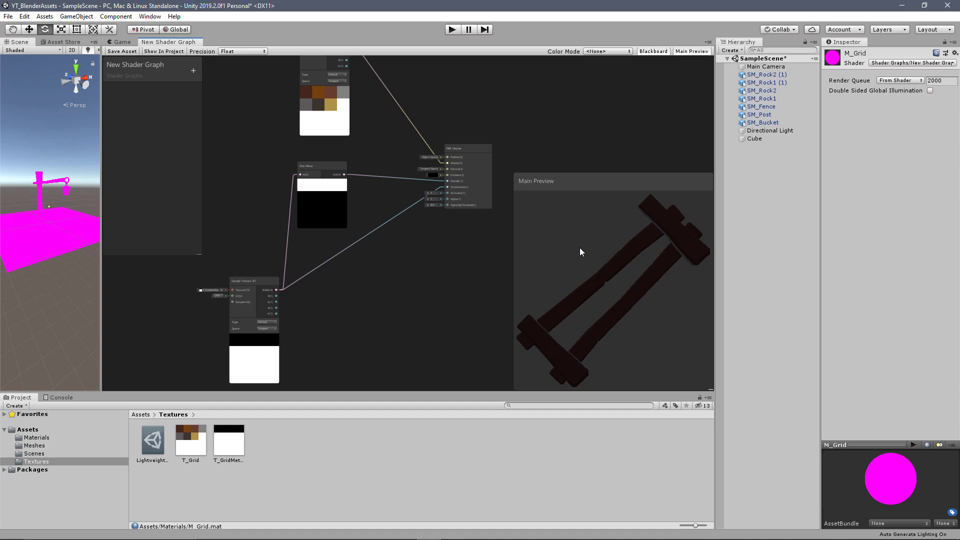
# Step: Widen the Scene view and compare the magenta scene objects with the fence shown in the shader graph preview
pyautogui.moveTo(399, 215); pyautogui.dragTo(424, 248, button='middle')
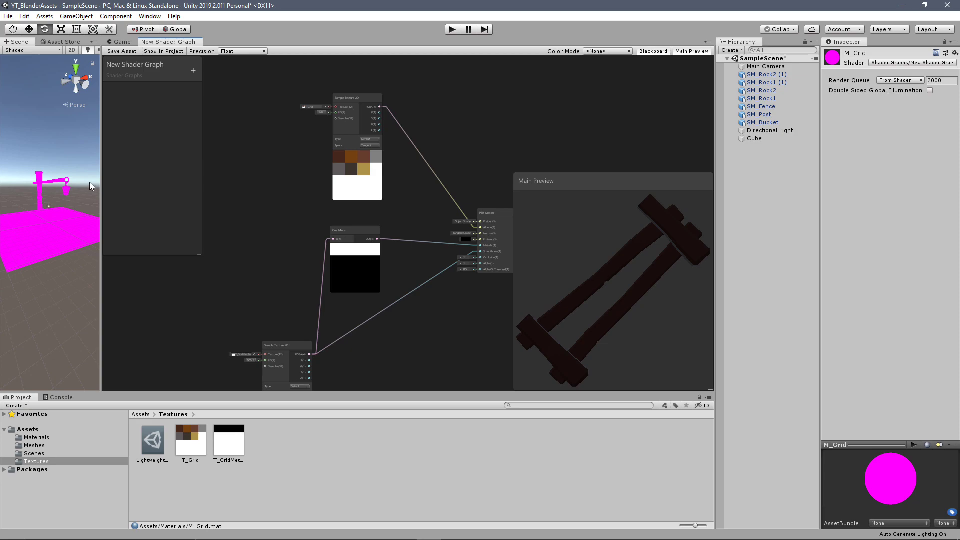
pyautogui.moveTo(103, 176); pyautogui.dragTo(453, 180)
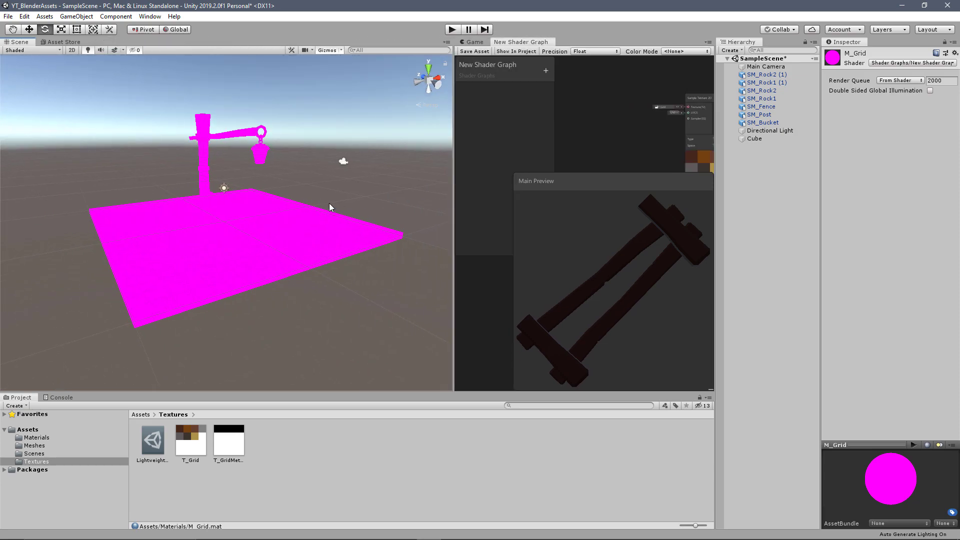
pyautogui.scroll(2, 295, 242)
pyautogui.moveTo(295, 242); pyautogui.dragTo(290, 249, button='middle')
pyautogui.moveTo(583, 290); pyautogui.dragTo(606, 215)
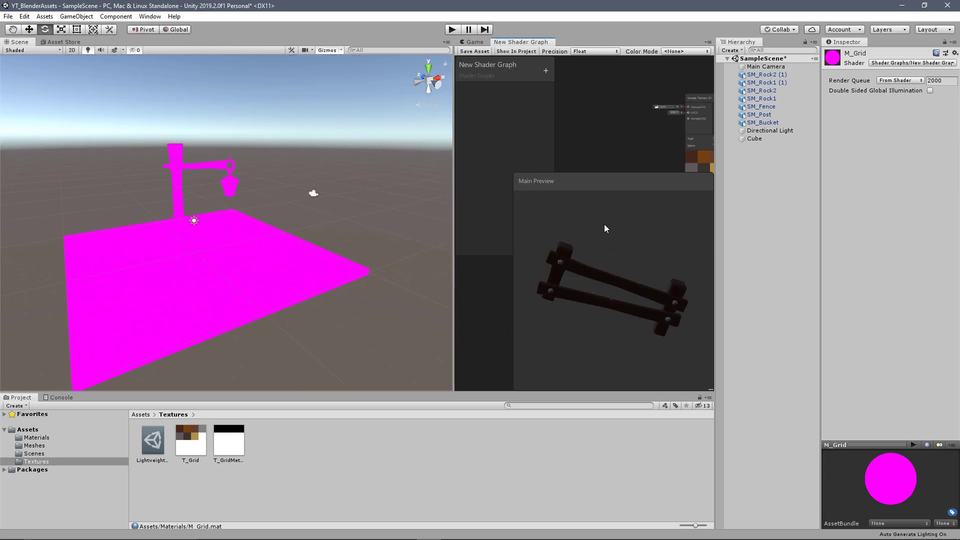
pyautogui.scroll(-3, 586, 78)
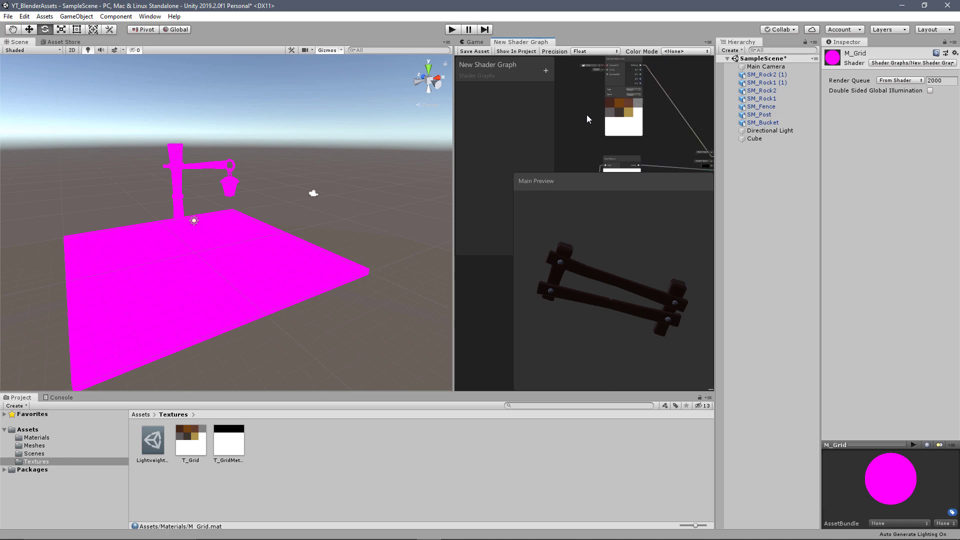
# Step: Check the PBR Master's Emission color and rotate the bucket in the main preview
pyautogui.moveTo(636, 127); pyautogui.dragTo(629, 118, button='middle')
pyautogui.scroll(5, 690, 154)
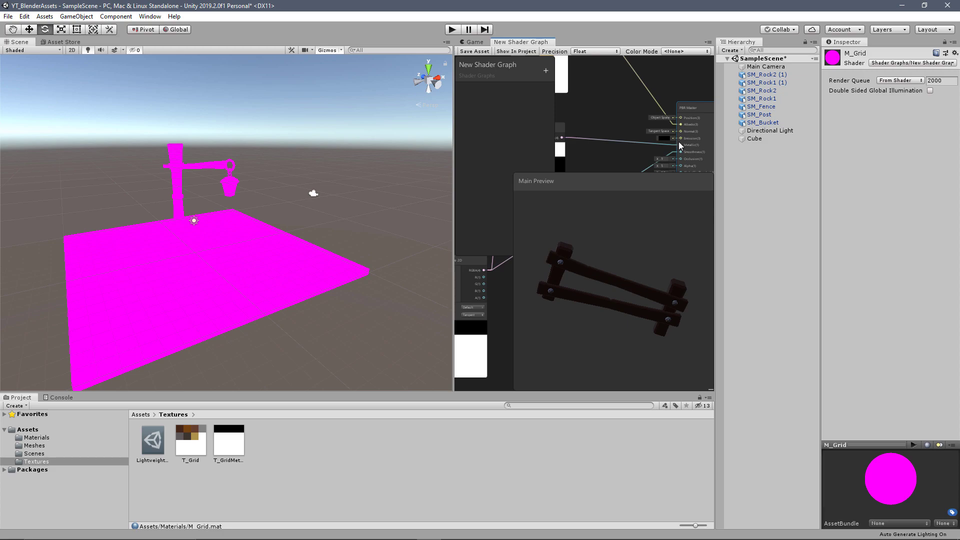
pyautogui.click(668, 140)
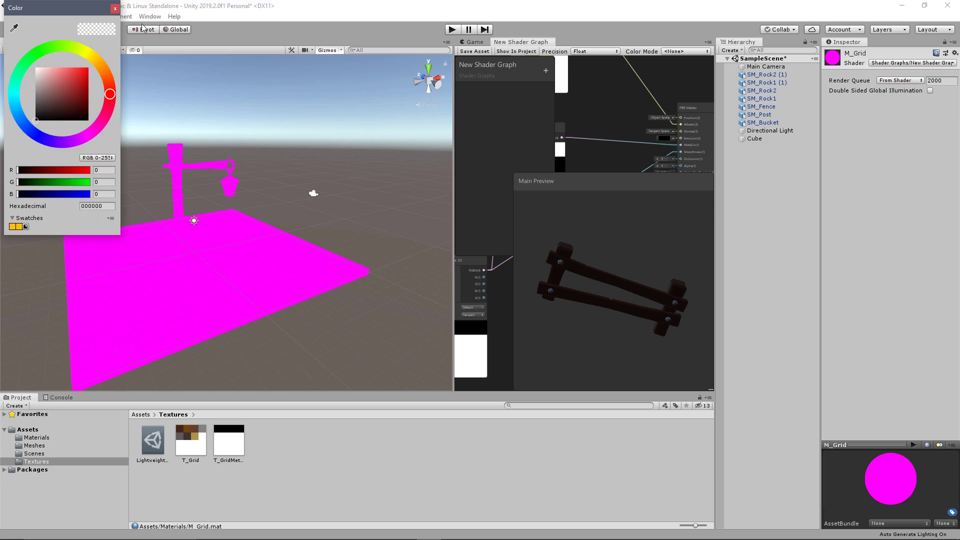
pyautogui.click(227, 119)
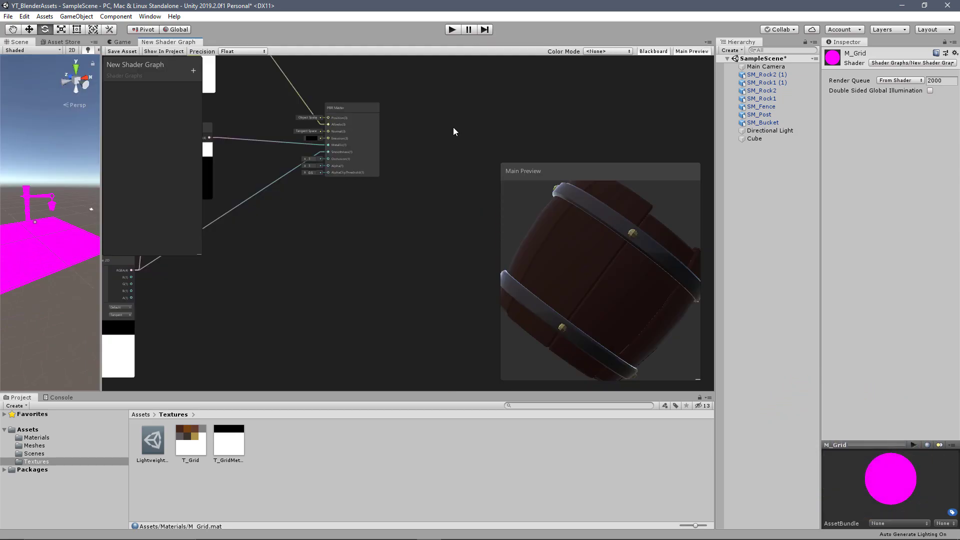
pyautogui.moveTo(601, 192); pyautogui.dragTo(594, 222)
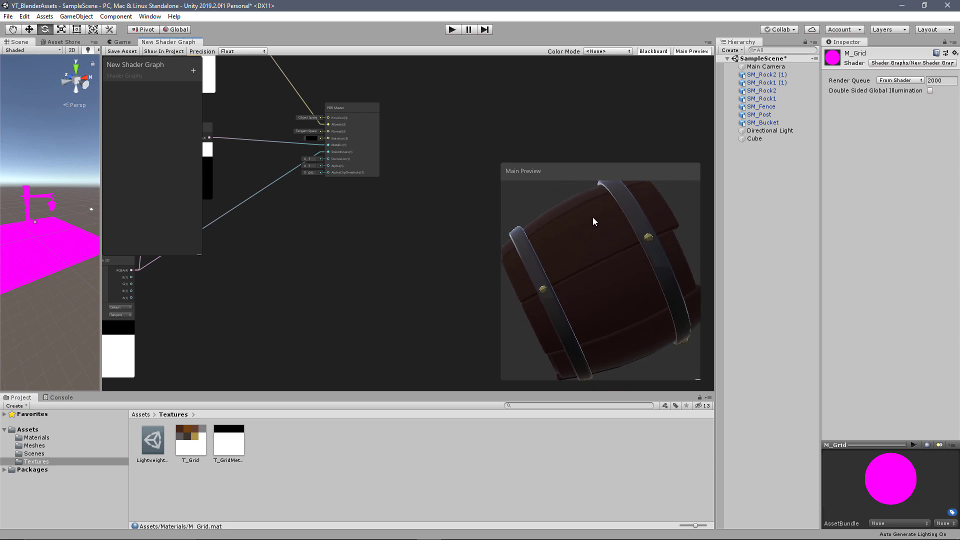